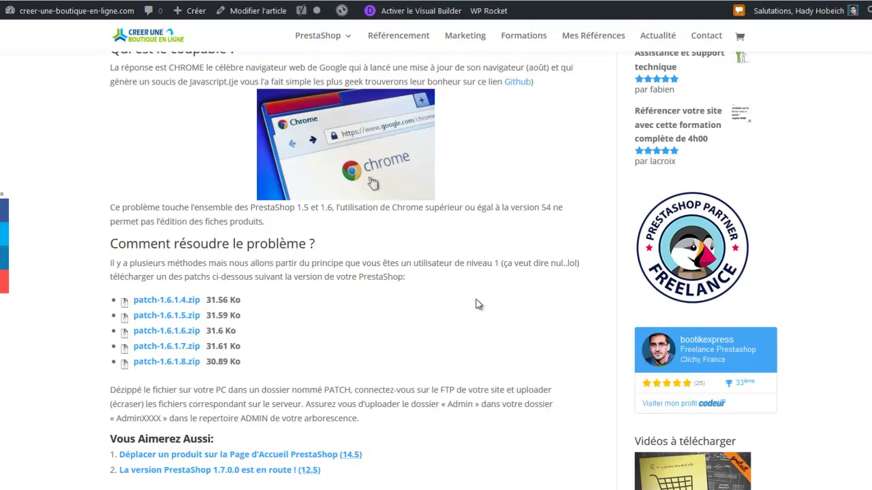
# Review the GitHub fix linked in the article's Chrome explanation, and return to the article's list of PrestaShop patches
pyautogui.scroll(1, 485, 286)
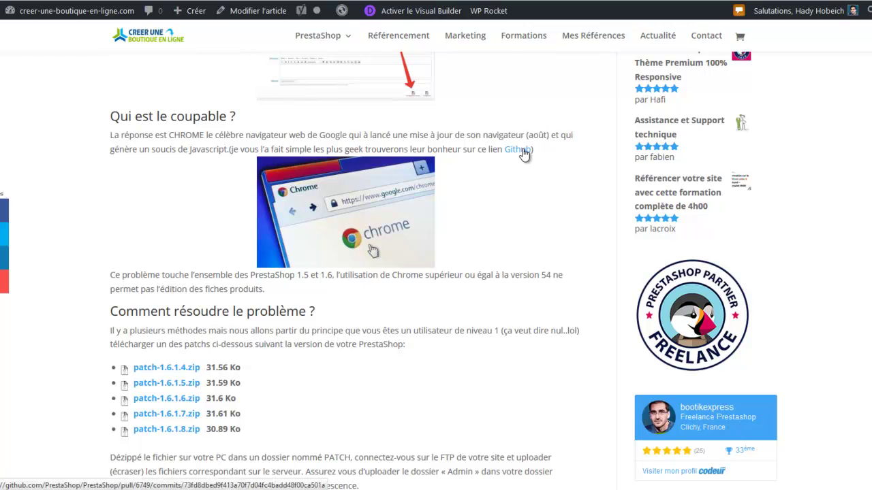
pyautogui.click(516, 151)
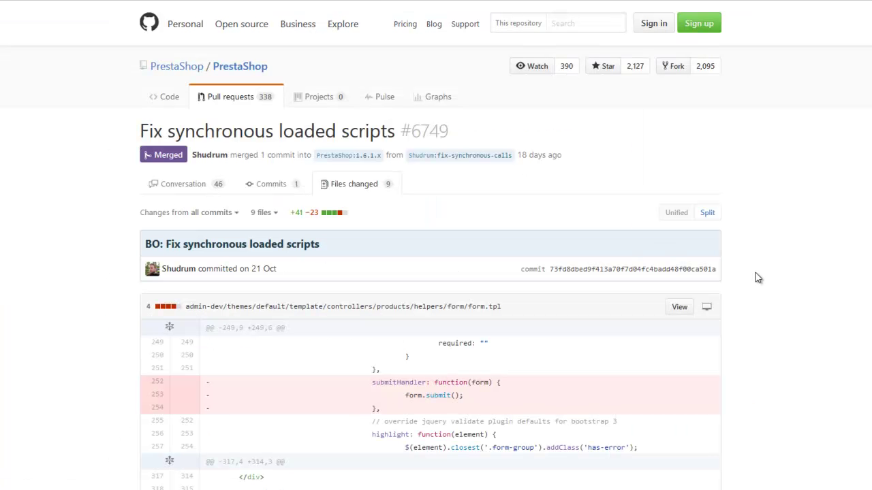
pyautogui.scroll(-2, 756, 276)
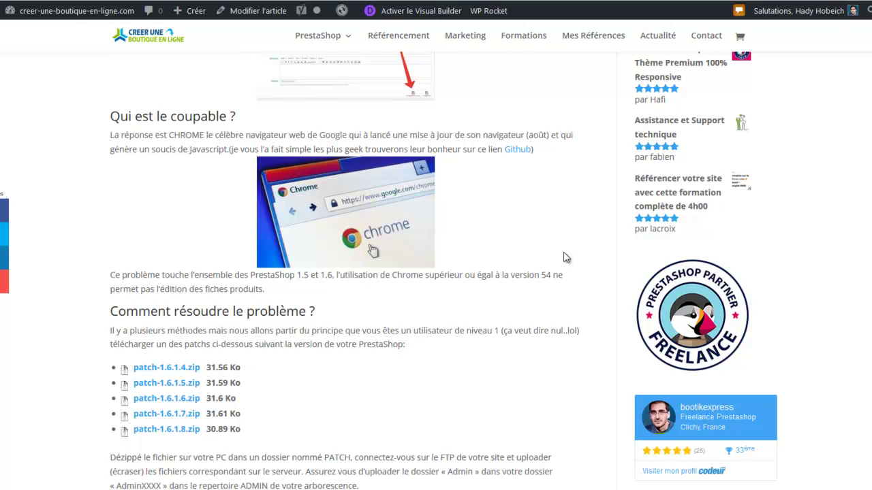
pyautogui.scroll(-1, 564, 258)
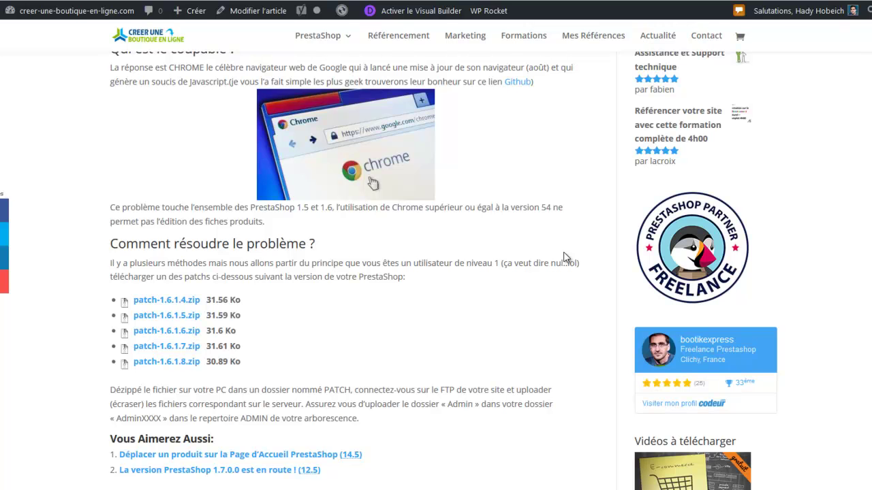
pyautogui.scroll(-1, 564, 257)
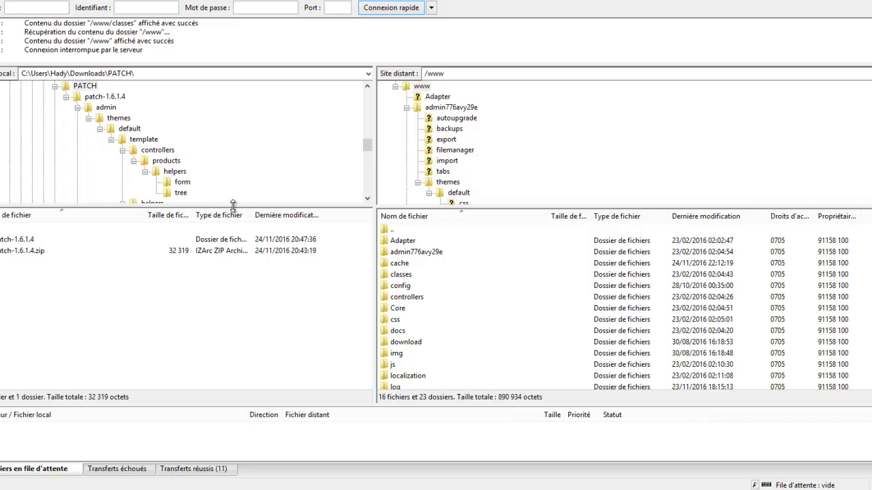
# Open the extracted patch-1.6.1.4 folder inside the local PATCH folder
pyautogui.moveTo(233, 204); pyautogui.dragTo(233, 202)
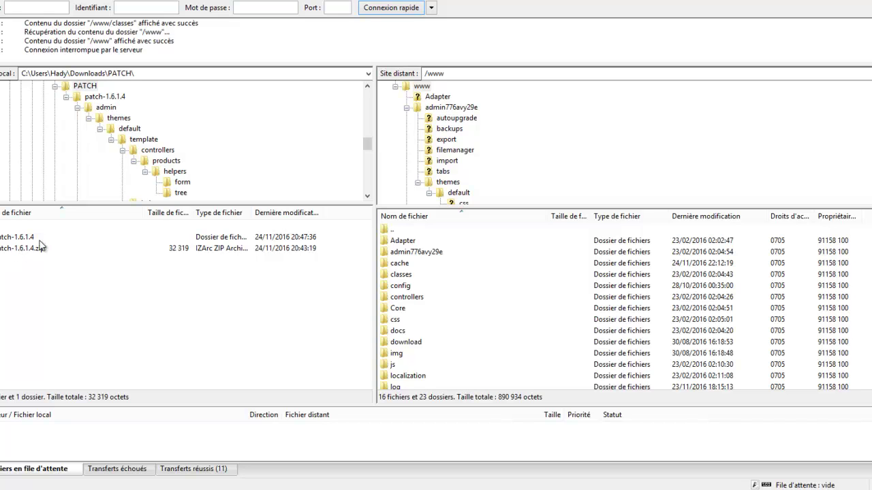
pyautogui.click(451, 332)
pyautogui.scroll(-2, 449, 339)
pyautogui.scroll(2, 450, 338)
pyautogui.click(433, 256)
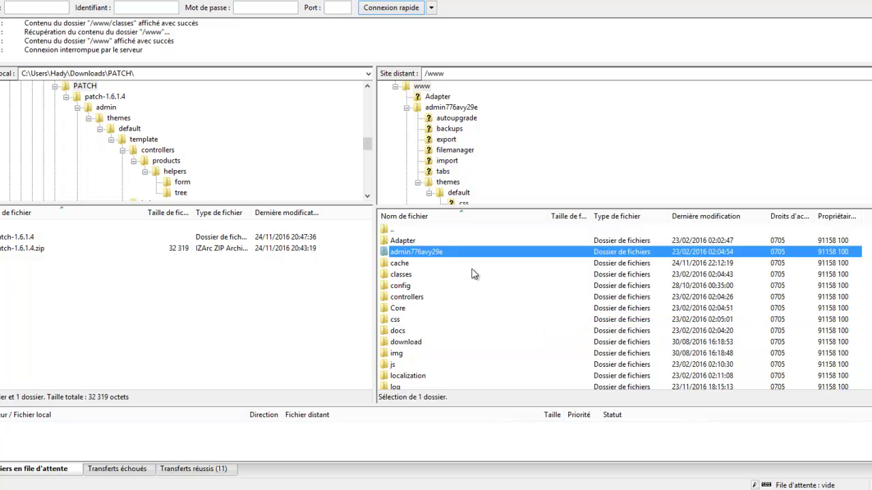
pyautogui.click(297, 344)
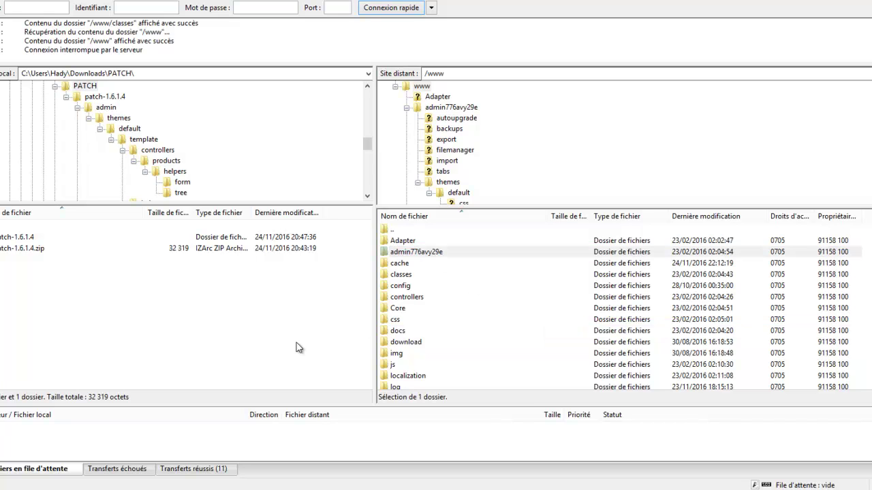
pyautogui.doubleClick(14, 238)
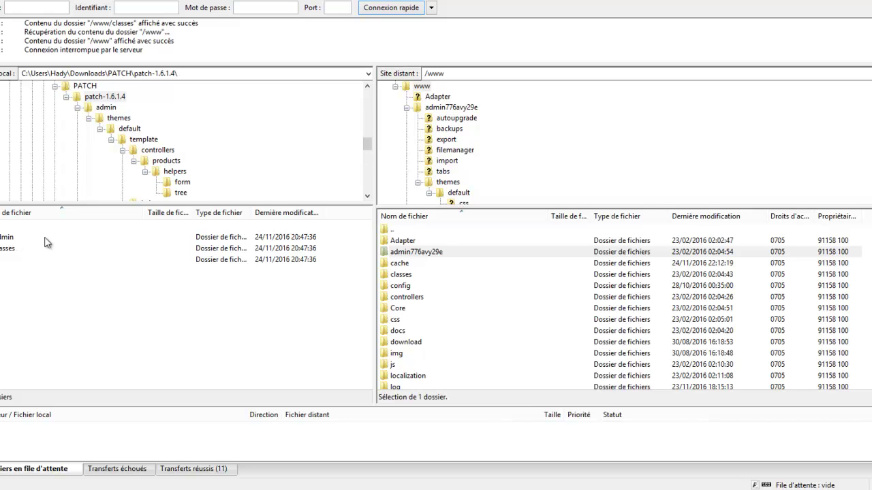
# Open the admin776avy29e folder on the server and the matching admin folder of the local patch
pyautogui.click(484, 298)
pyautogui.click(439, 252)
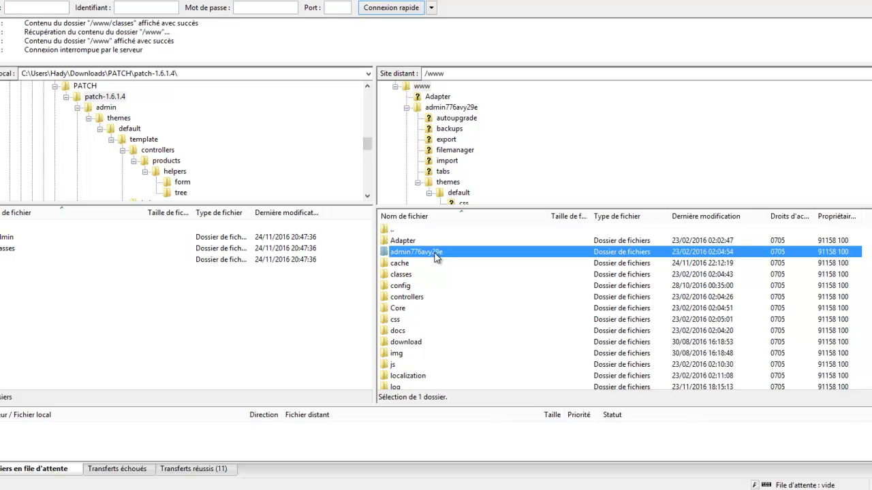
pyautogui.click(363, 286)
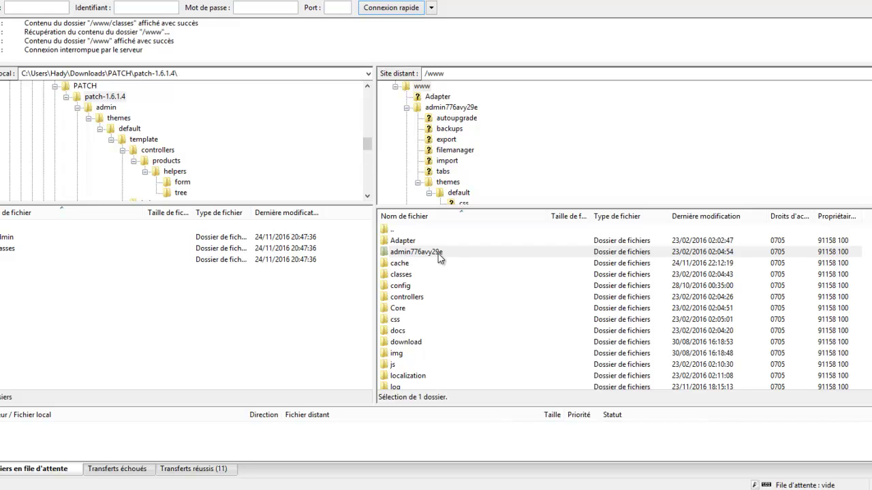
pyautogui.doubleClick(417, 252)
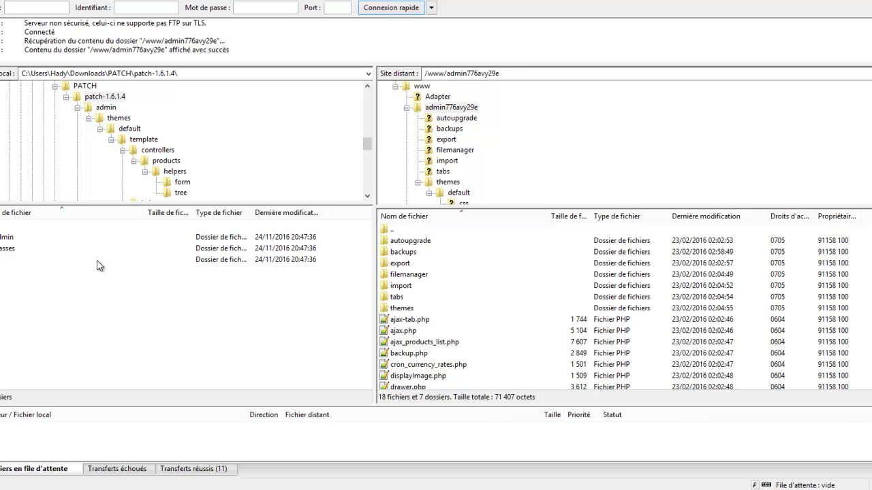
pyautogui.doubleClick(4, 238)
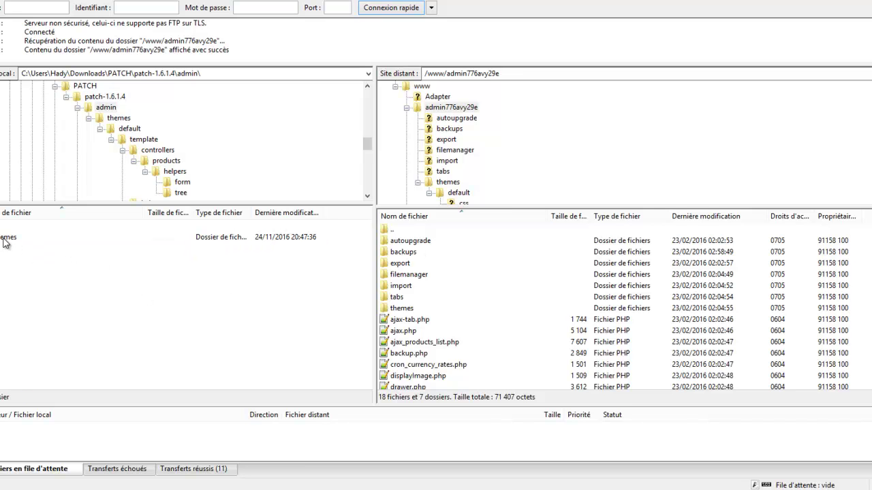
# Open the themes folder inside the admin folder on both the server and the local patch
pyautogui.click(4, 238)
pyautogui.click(214, 324)
pyautogui.click(401, 310)
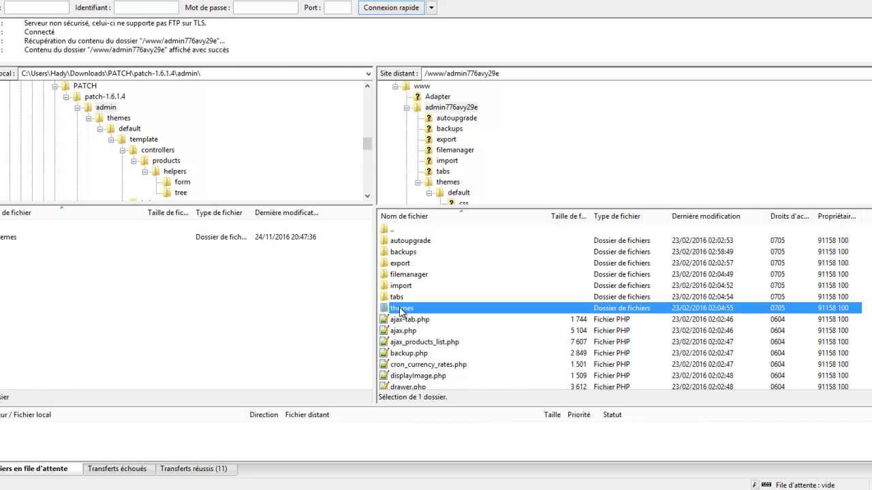
pyautogui.doubleClick(401, 310)
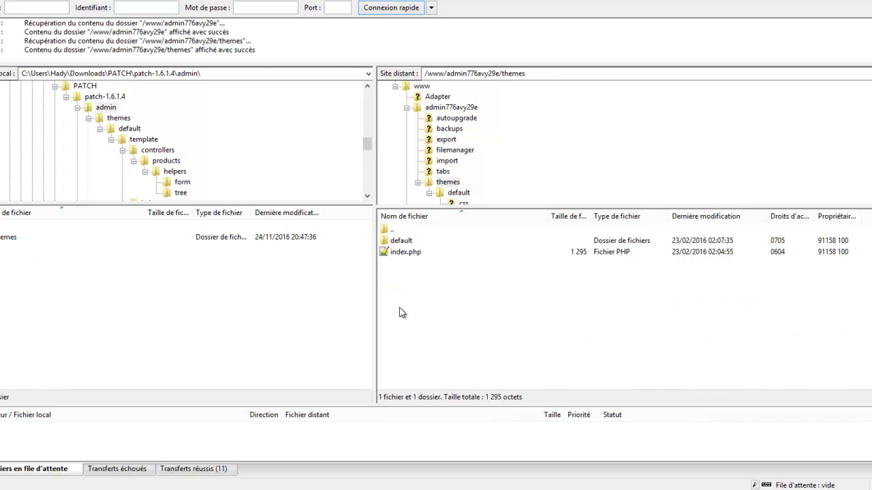
pyautogui.doubleClick(4, 239)
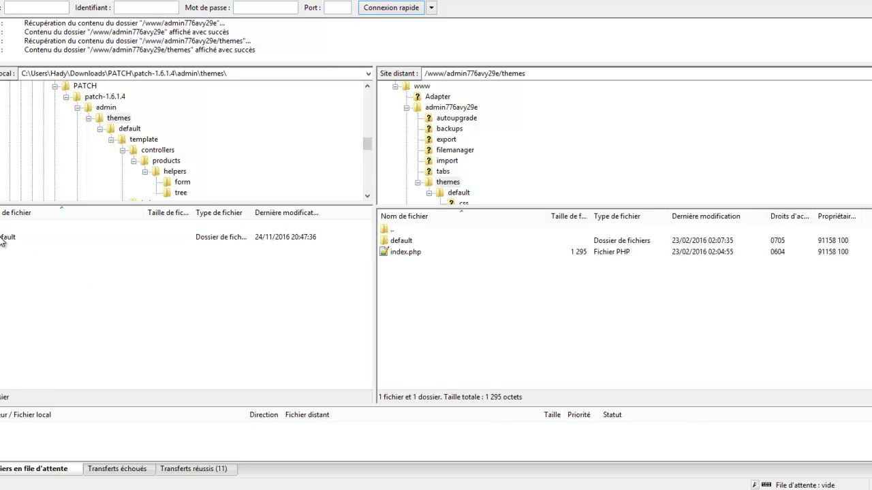
# Go into default/template under themes on both the server and the local patch
pyautogui.doubleClick(400, 244)
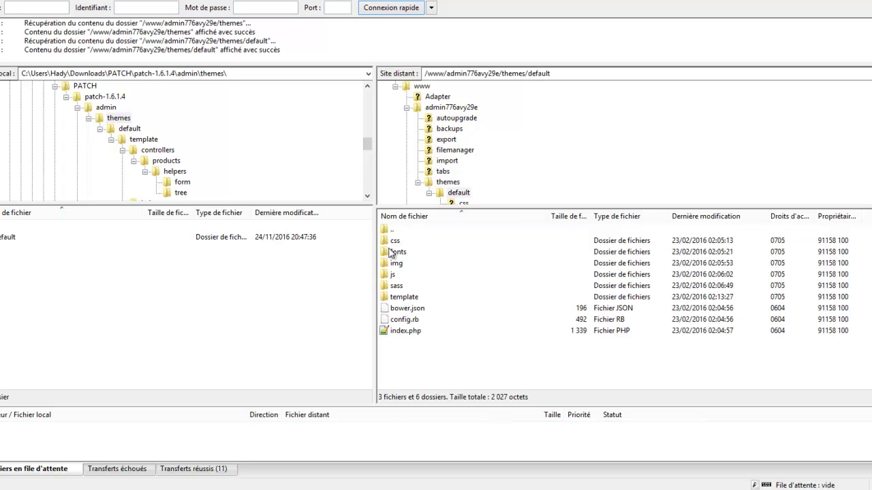
pyautogui.doubleClick(4, 238)
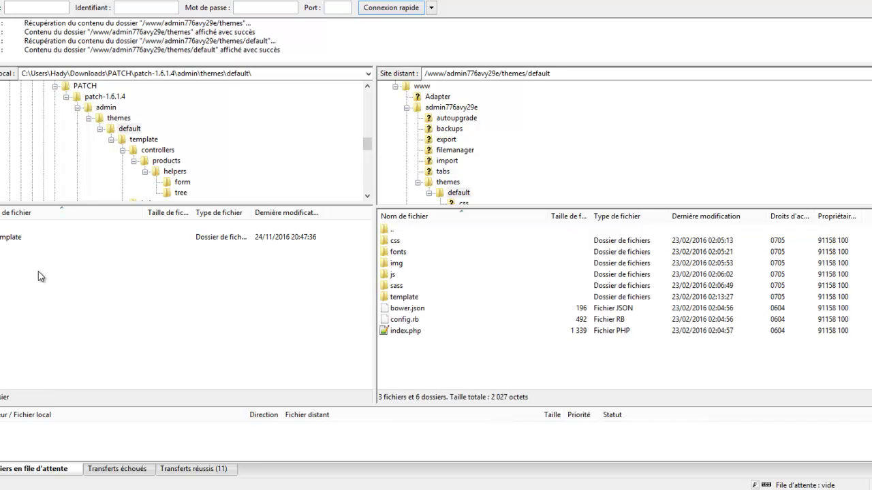
pyautogui.click(20, 238)
pyautogui.doubleClick(404, 297)
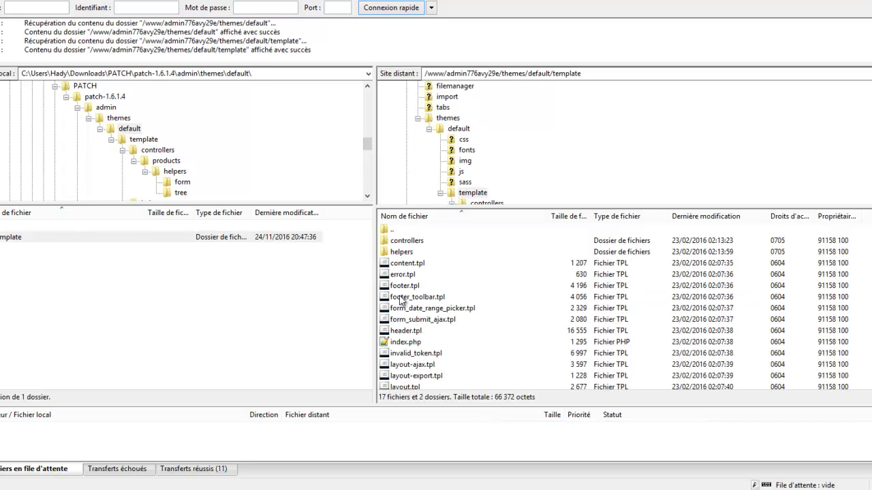
pyautogui.doubleClick(19, 238)
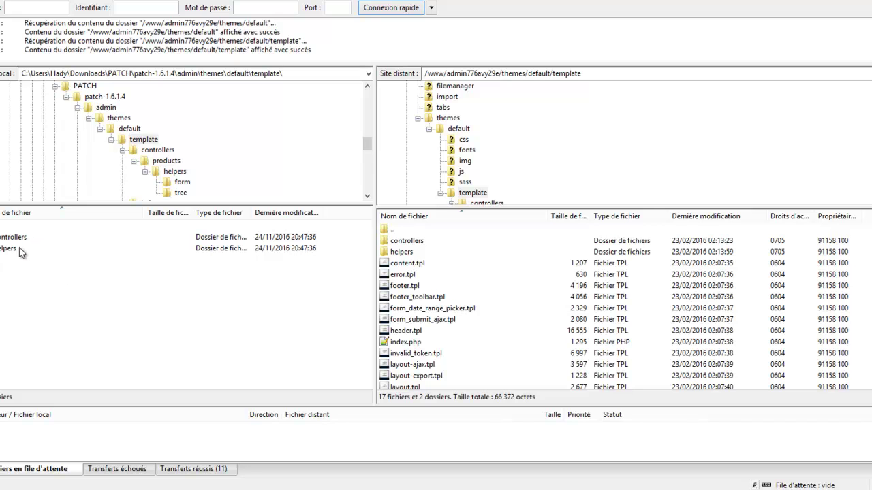
# Go into controllers/products under template on both the server and the local patch
pyautogui.doubleClick(19, 238)
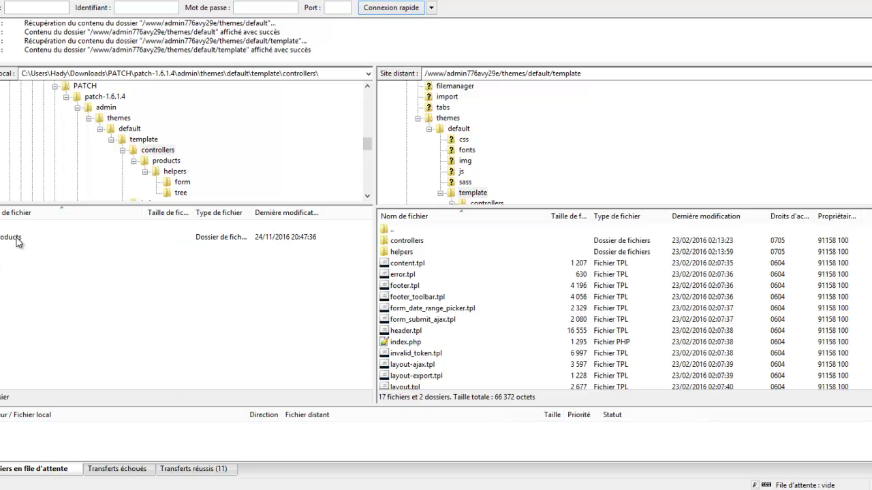
pyautogui.doubleClick(406, 243)
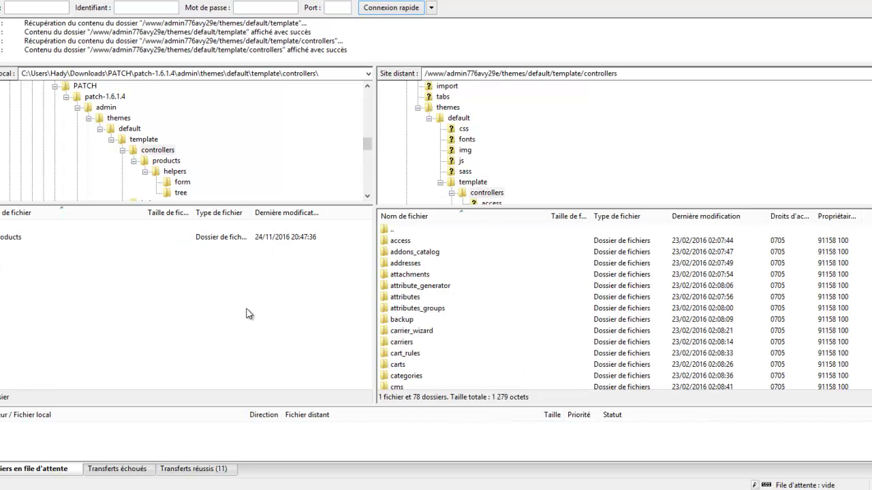
pyautogui.click(408, 310)
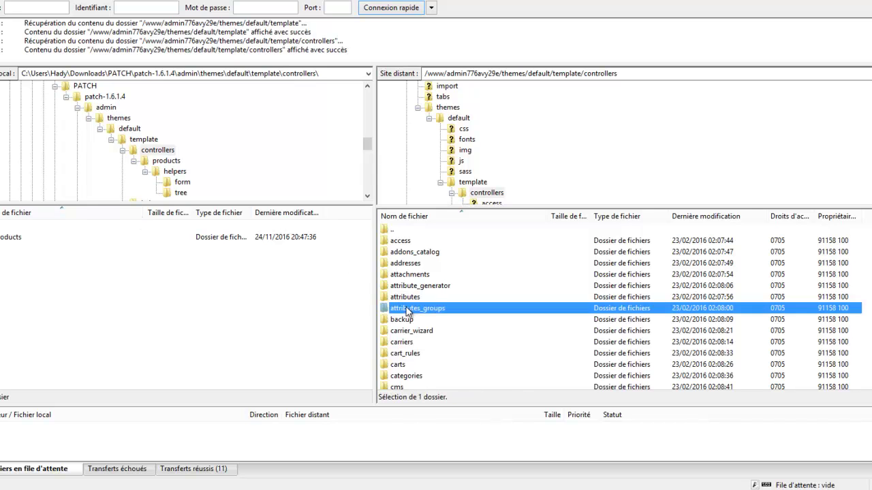
pyautogui.press('p')
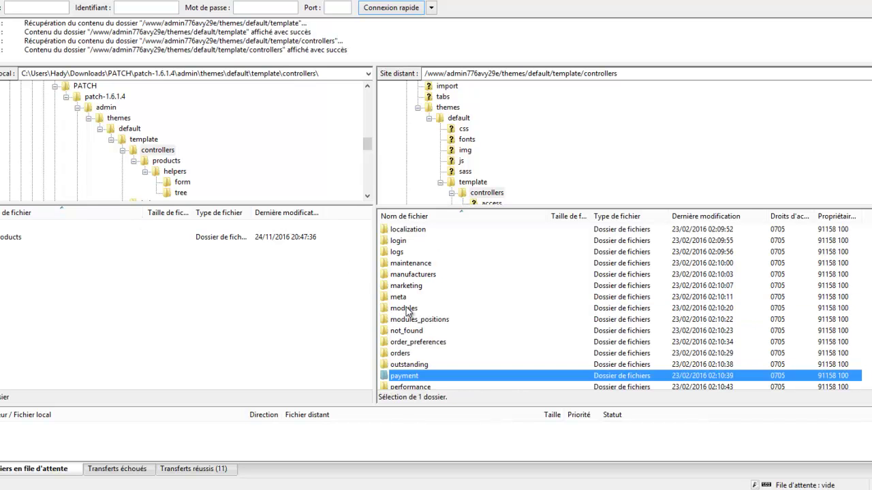
pyautogui.press('Down')
pyautogui.press('Down')
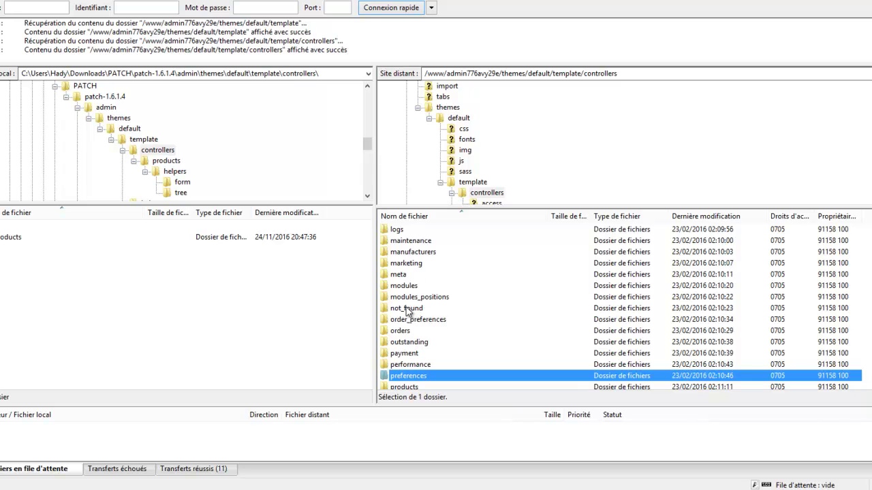
pyautogui.press('Down')
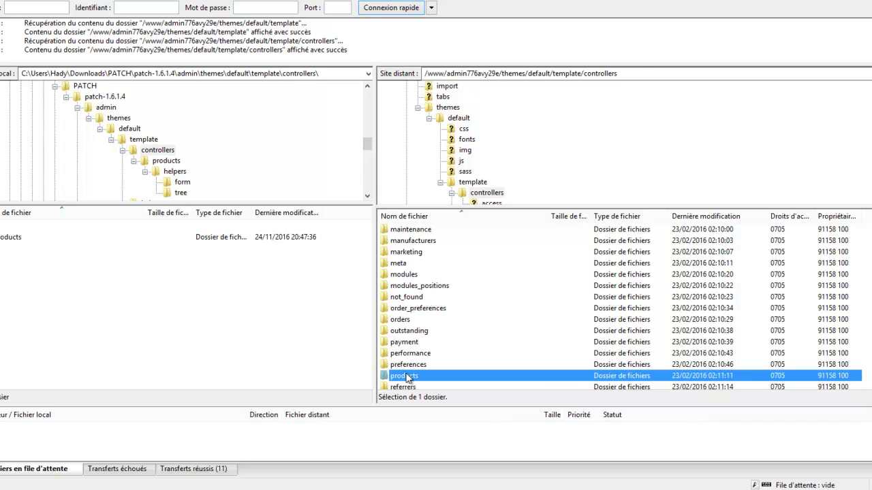
pyautogui.doubleClick(408, 379)
pyautogui.doubleClick(11, 238)
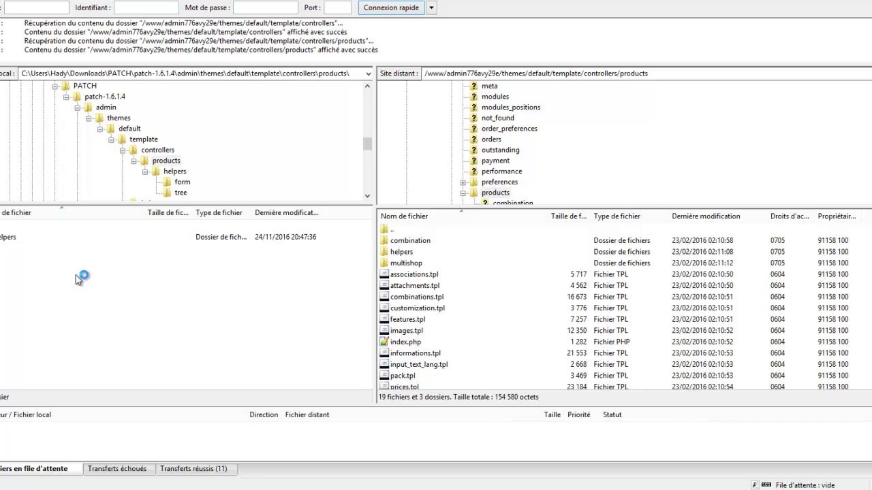
# Go into helpers/form under products on both the local patch and the server
pyautogui.doubleClick(6, 237)
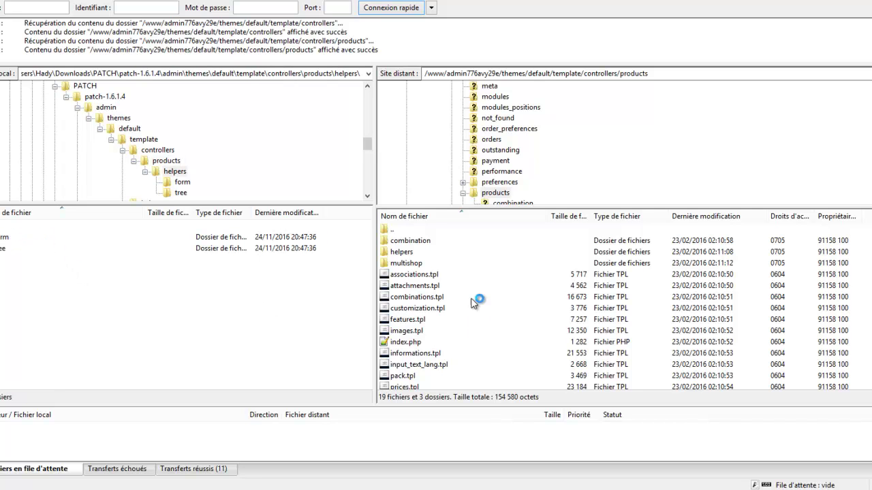
pyautogui.doubleClick(406, 252)
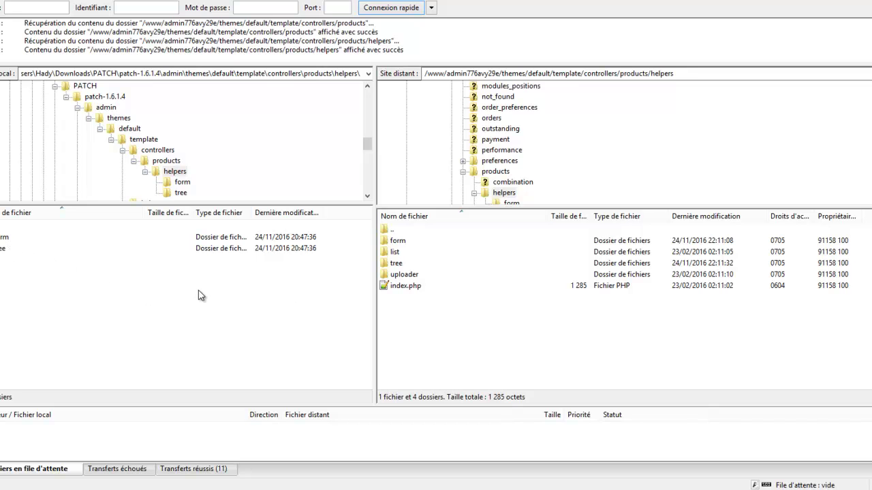
pyautogui.doubleClick(7, 240)
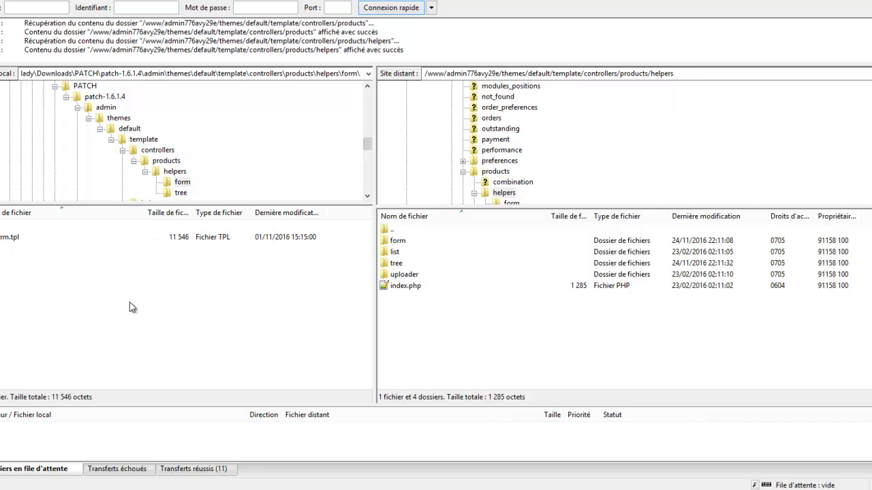
pyautogui.doubleClick(401, 243)
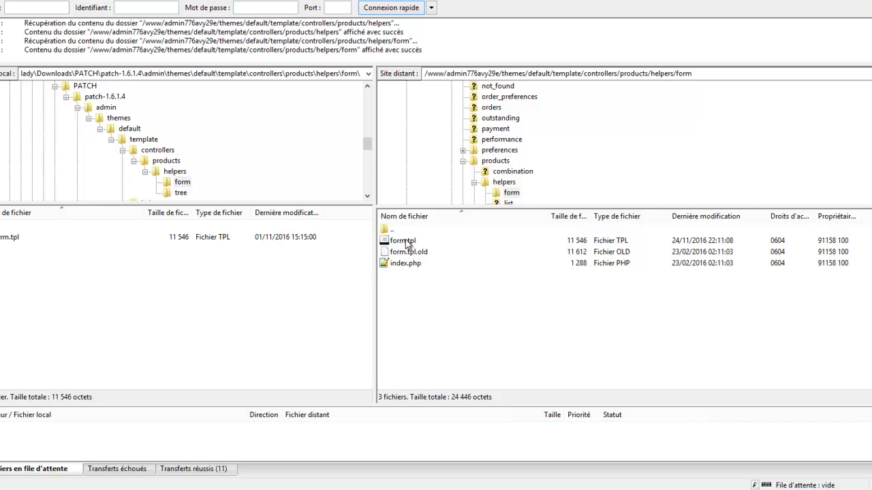
# Upload the patch's form.tpl to the server's products/helpers/form folder, replacing the existing file
pyautogui.click(15, 239)
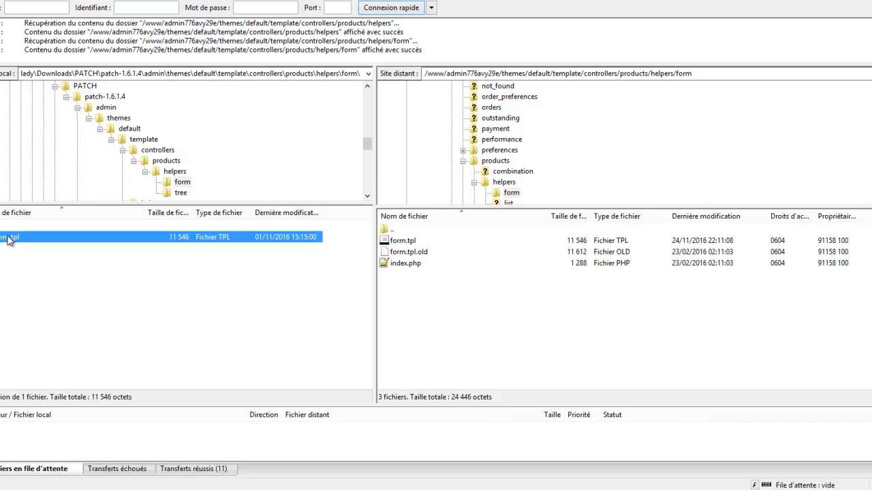
pyautogui.click(42, 256)
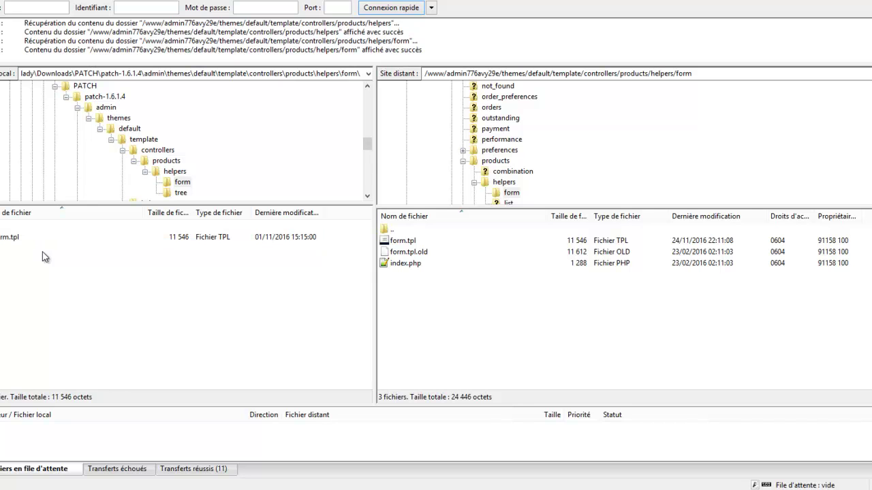
pyautogui.click(12, 240)
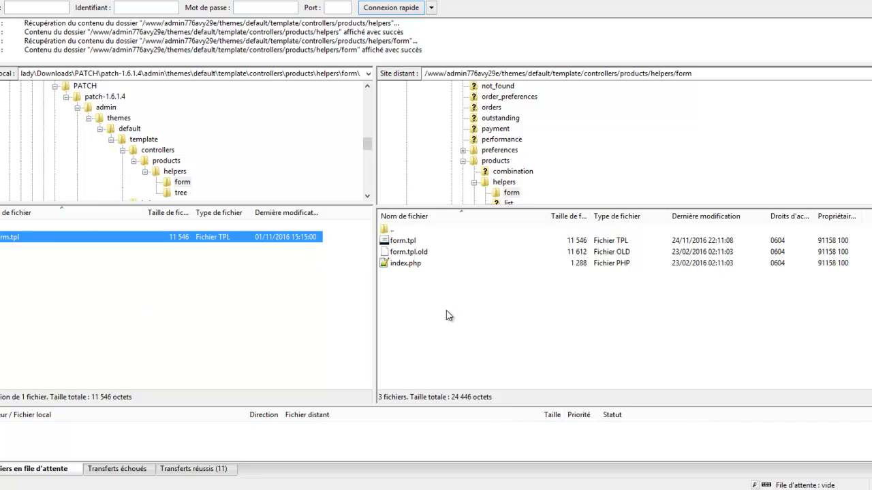
pyautogui.rightClick(4, 242)
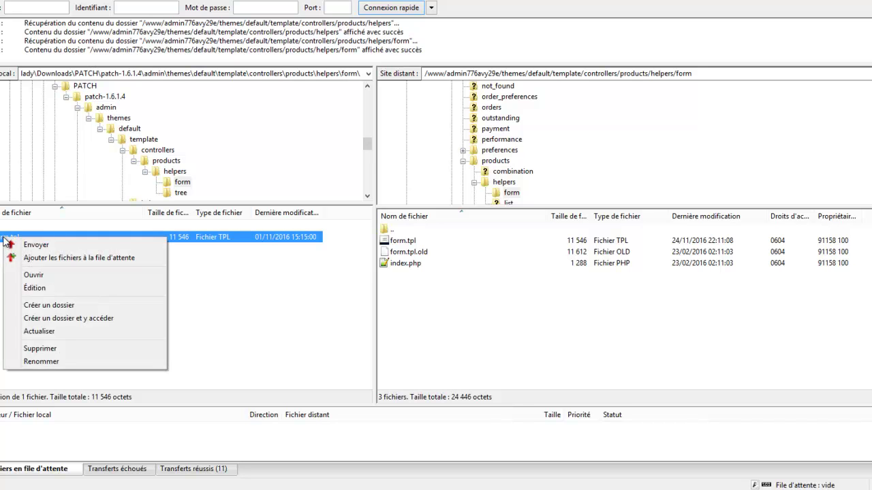
pyautogui.click(16, 246)
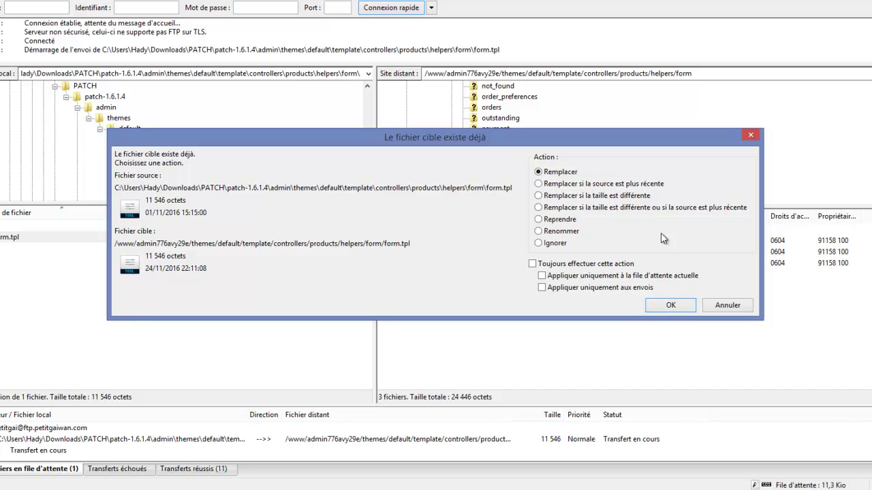
pyautogui.click(675, 306)
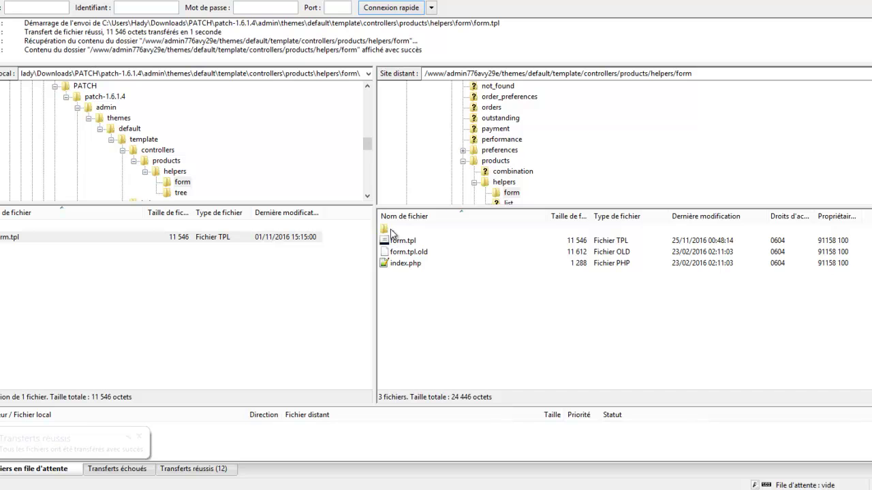
# Leave the form folder on both sides, going up to controllers on the server and into helpers/tree in the local patch
pyautogui.doubleClick(393, 232)
pyautogui.doubleClick(392, 233)
pyautogui.doubleClick(393, 232)
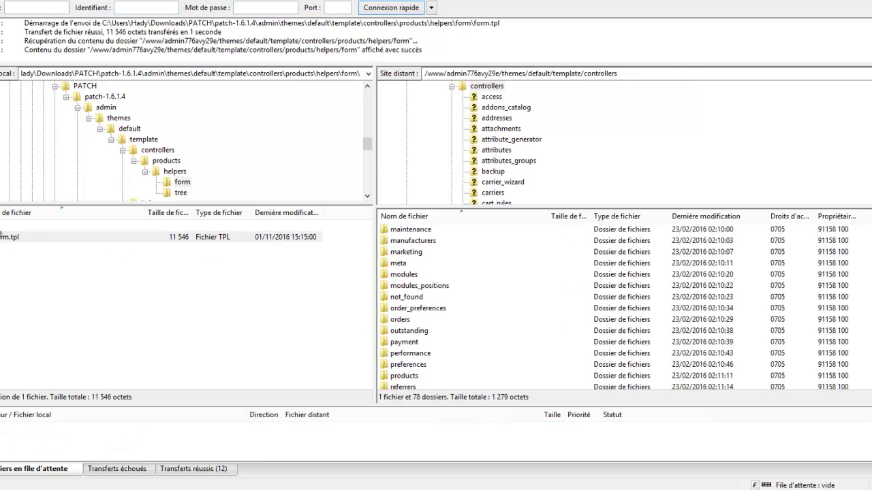
pyautogui.doubleClick(2, 230)
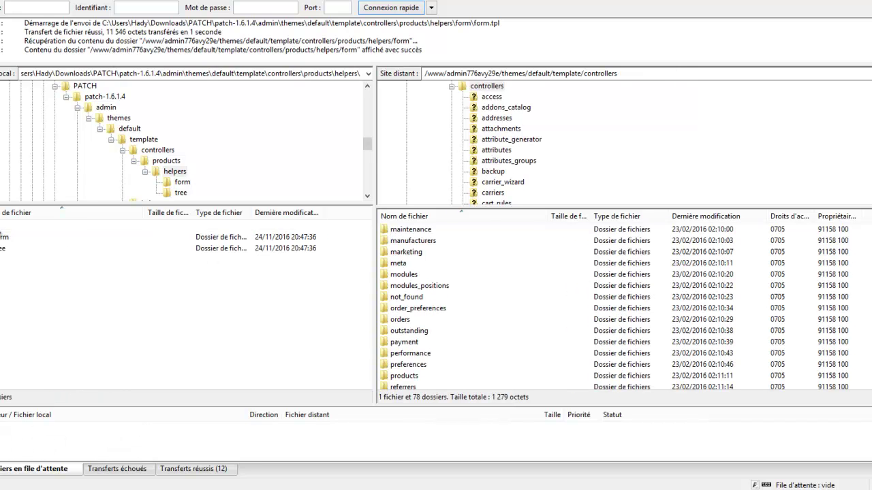
pyautogui.click(4, 237)
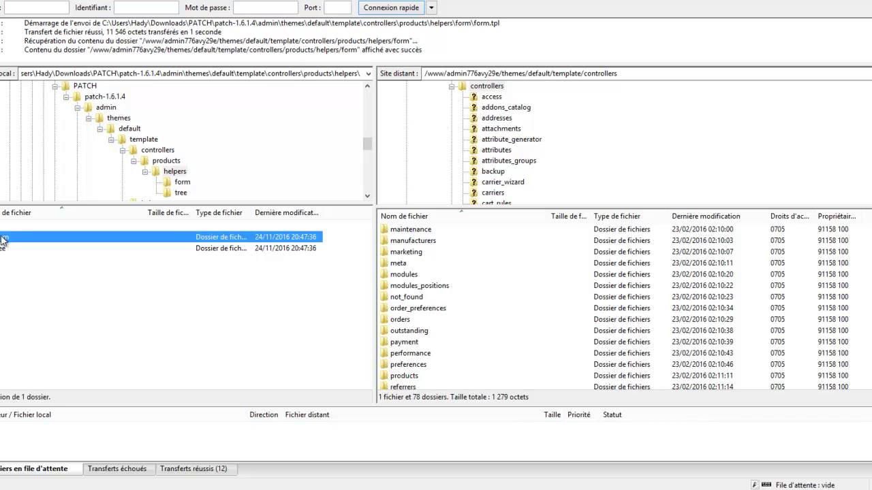
pyautogui.click(4, 249)
pyautogui.doubleClick(3, 251)
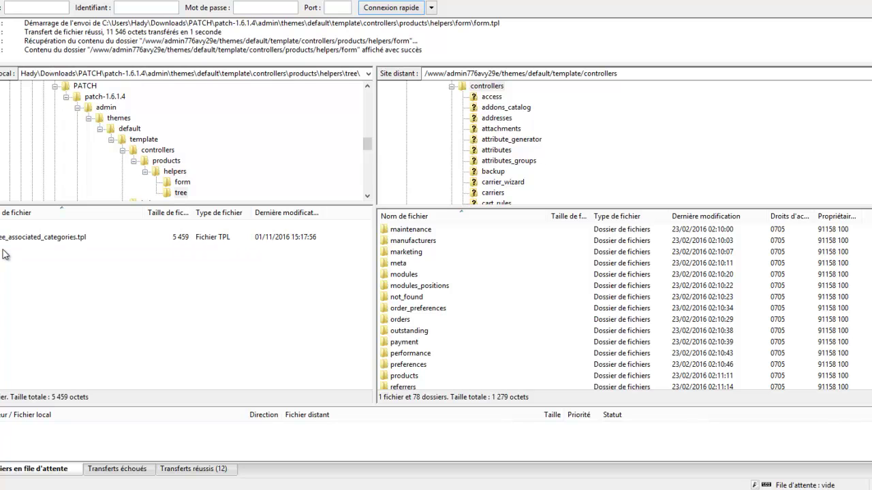
# Find and open the products/helpers/tree folder on the server
pyautogui.click(447, 309)
pyautogui.scroll(-7, 435, 317)
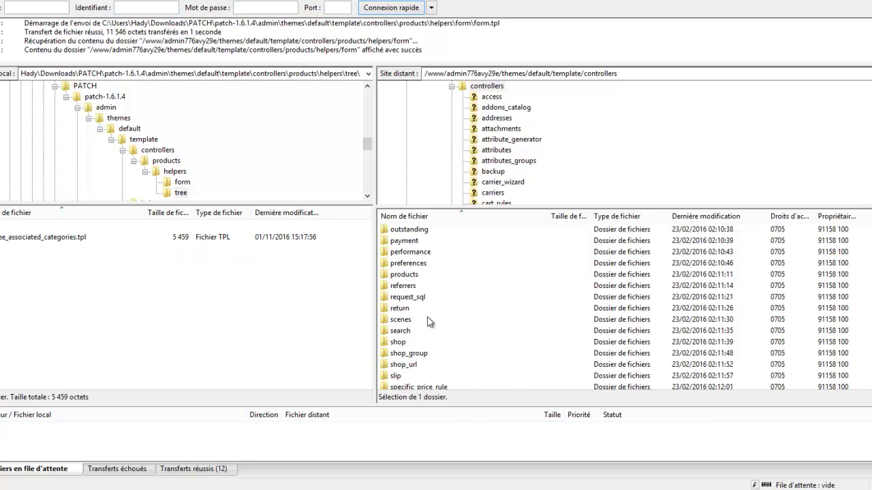
pyautogui.scroll(-3, 429, 321)
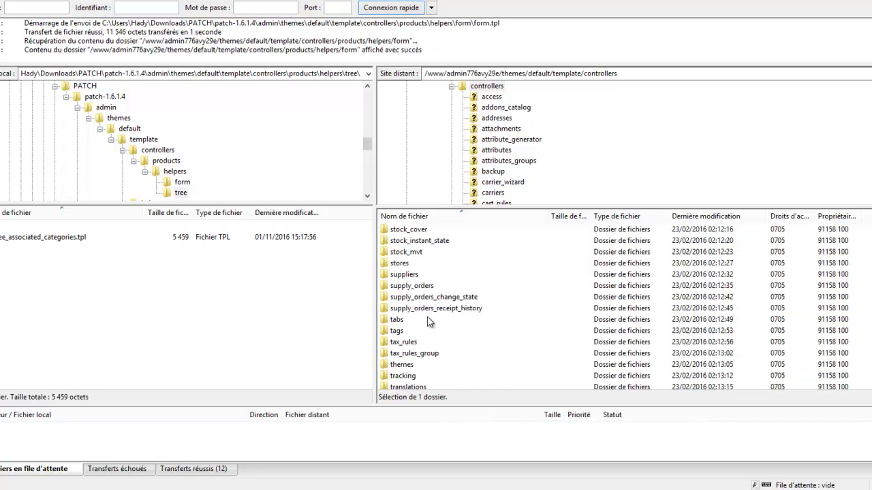
pyautogui.scroll(20, 429, 321)
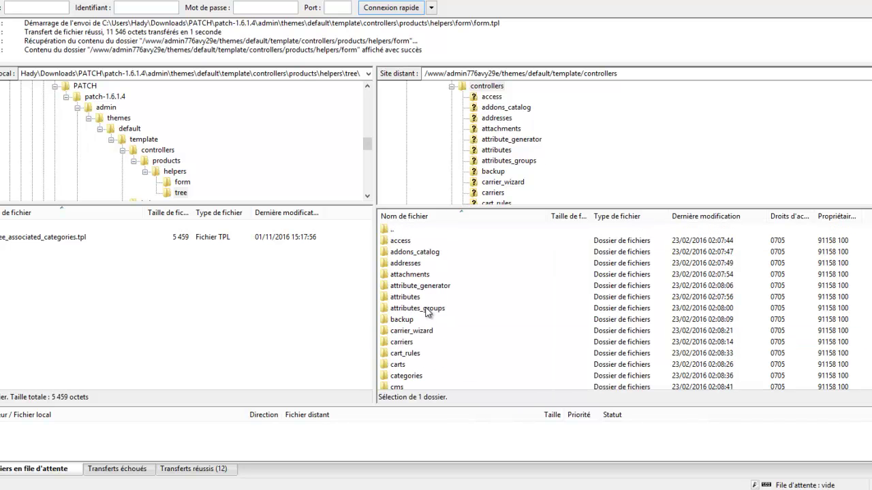
pyautogui.scroll(-2, 427, 311)
pyautogui.scroll(-1, 525, 143)
pyautogui.scroll(-6, 526, 142)
pyautogui.scroll(-8, 525, 142)
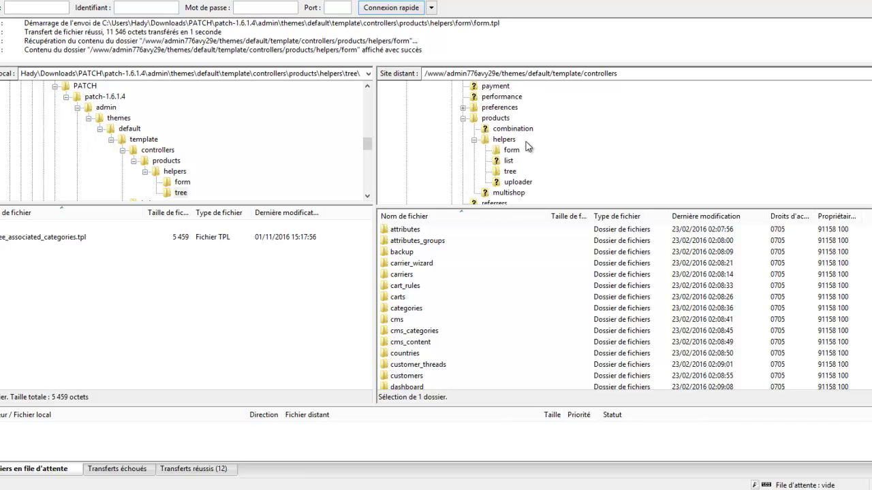
pyautogui.click(511, 171)
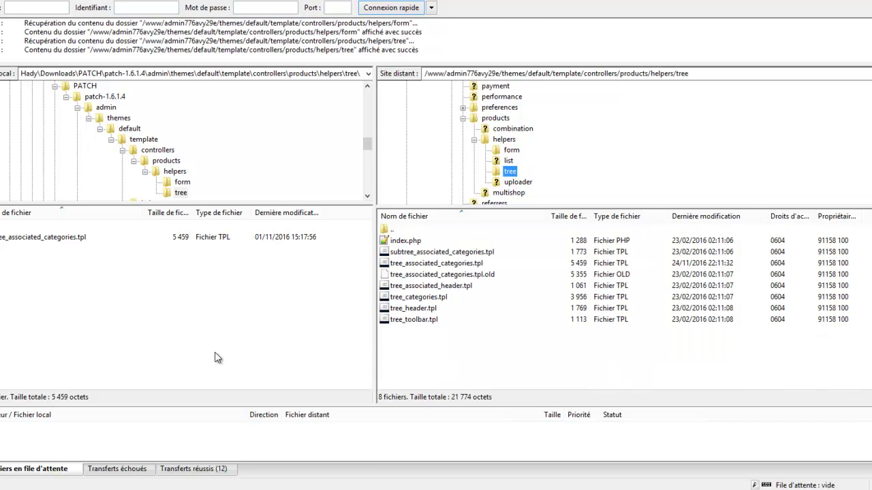
# Upload the patch's tree_associated_categories.tpl to the server's products/helpers/tree folder, replacing the existing file
pyautogui.click(520, 372)
pyautogui.click(11, 238)
pyautogui.click(45, 278)
pyautogui.click(461, 265)
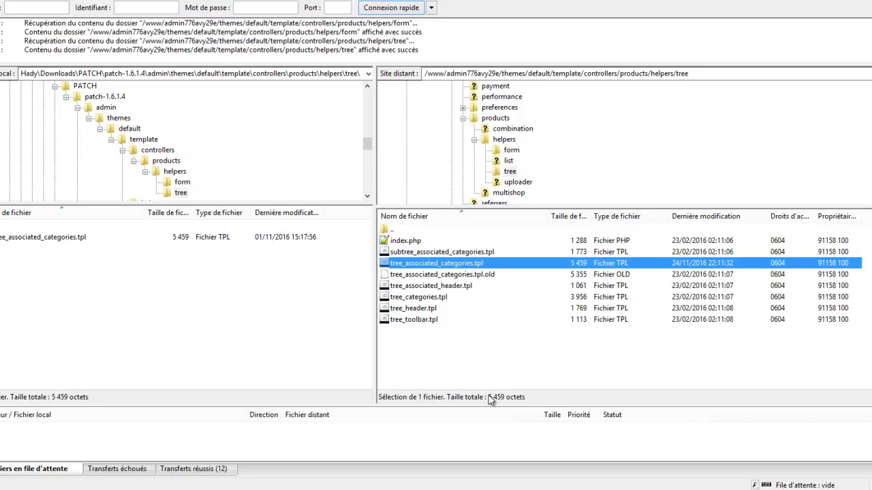
pyautogui.click(498, 357)
pyautogui.click(49, 239)
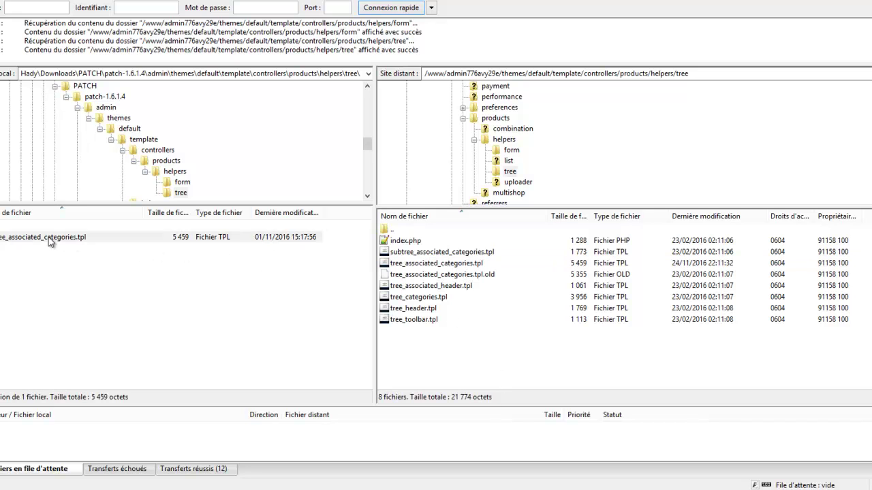
pyautogui.rightClick(49, 239)
pyautogui.click(56, 244)
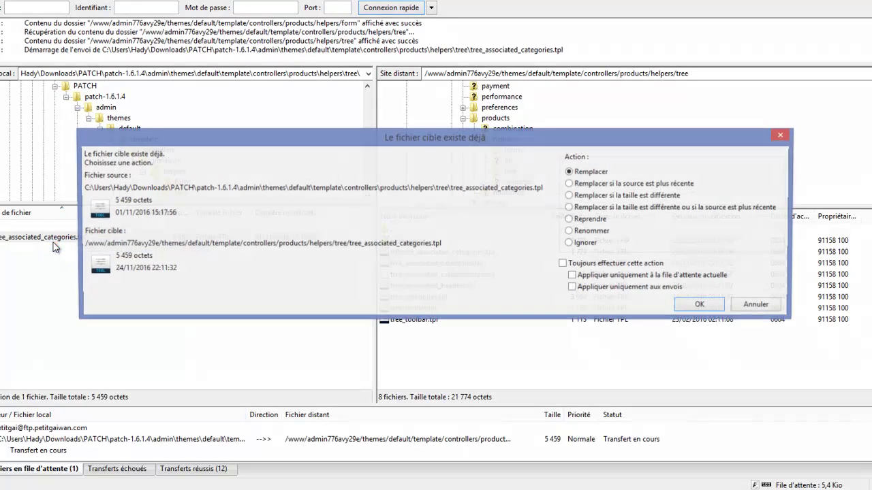
pyautogui.click(702, 305)
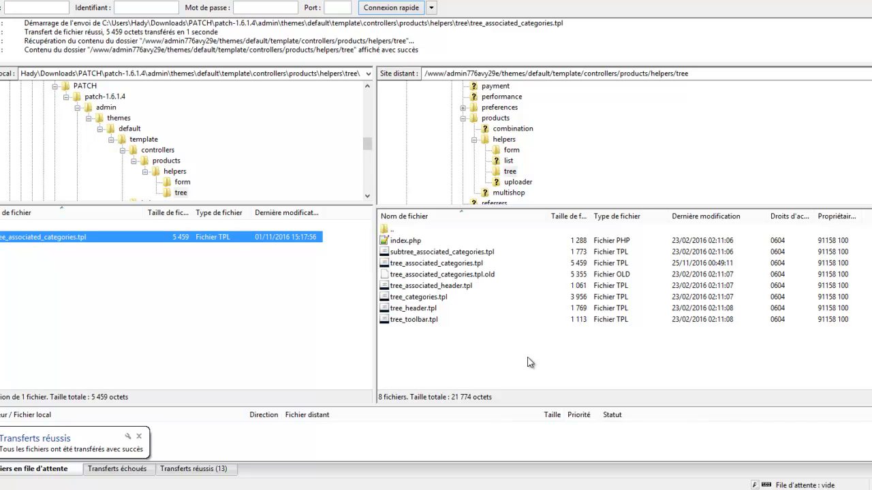
pyautogui.click(138, 298)
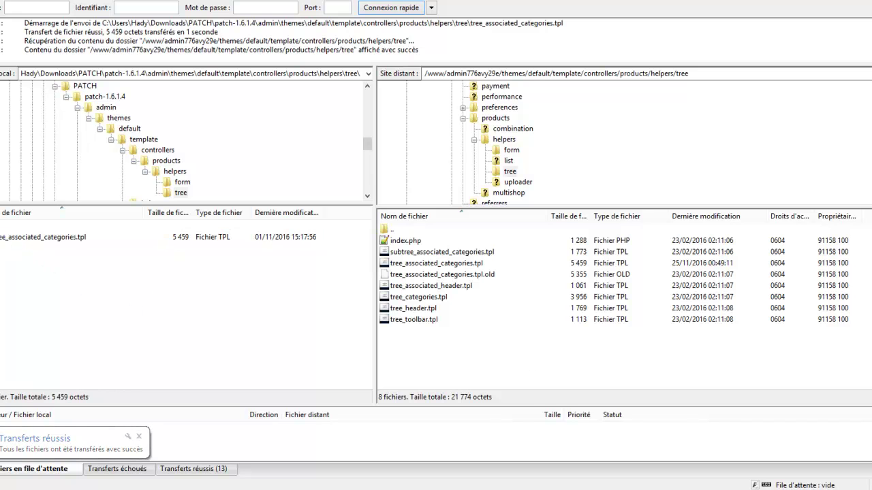
# Go back up to the template folder in the local patch and open its helpers folder
pyautogui.doubleClick(2, 225)
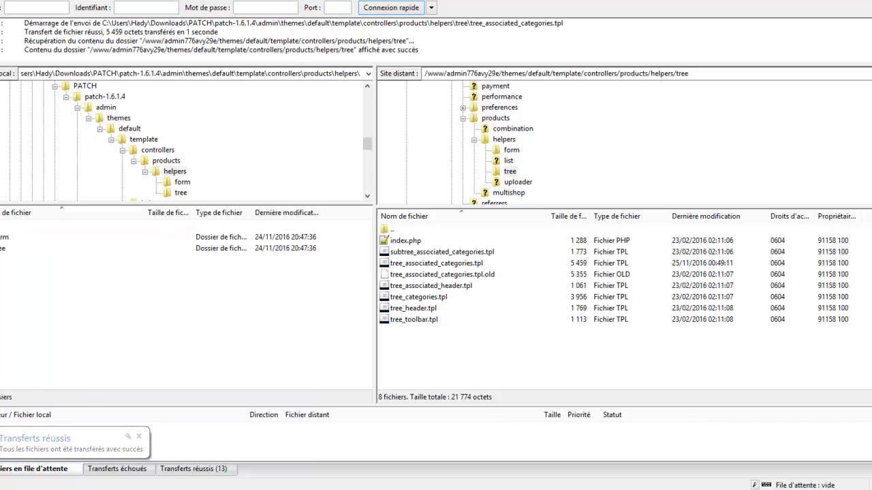
pyautogui.doubleClick(2, 226)
pyautogui.click(6, 237)
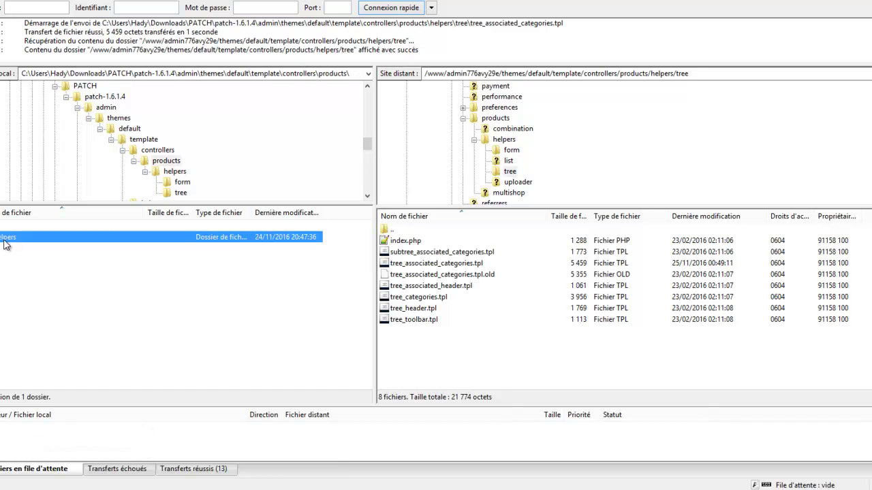
pyautogui.doubleClick(2, 226)
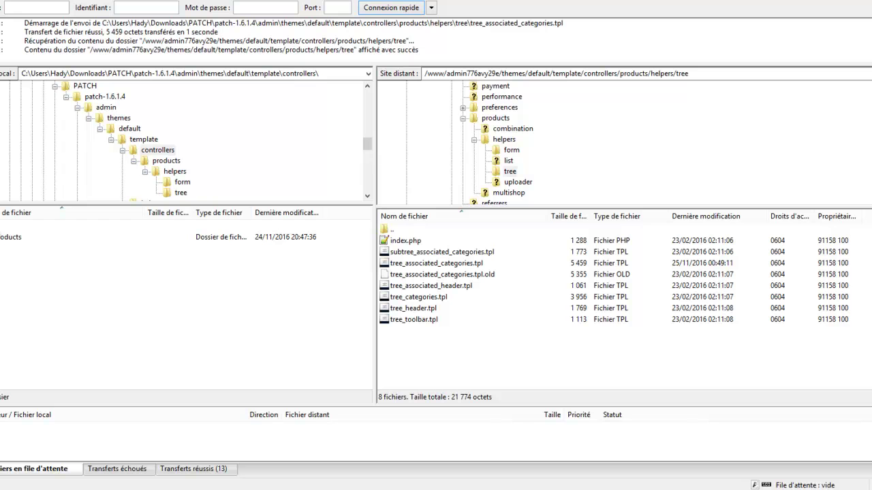
pyautogui.doubleClick(2, 225)
pyautogui.click(18, 240)
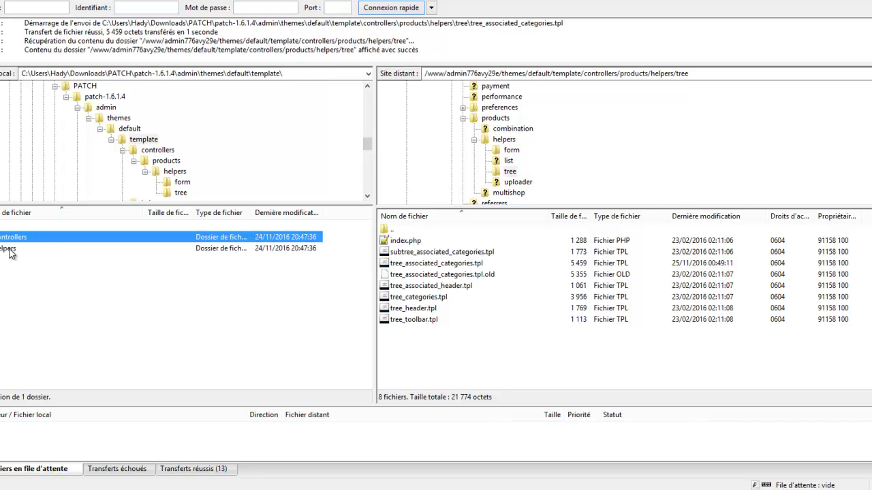
pyautogui.doubleClick(9, 248)
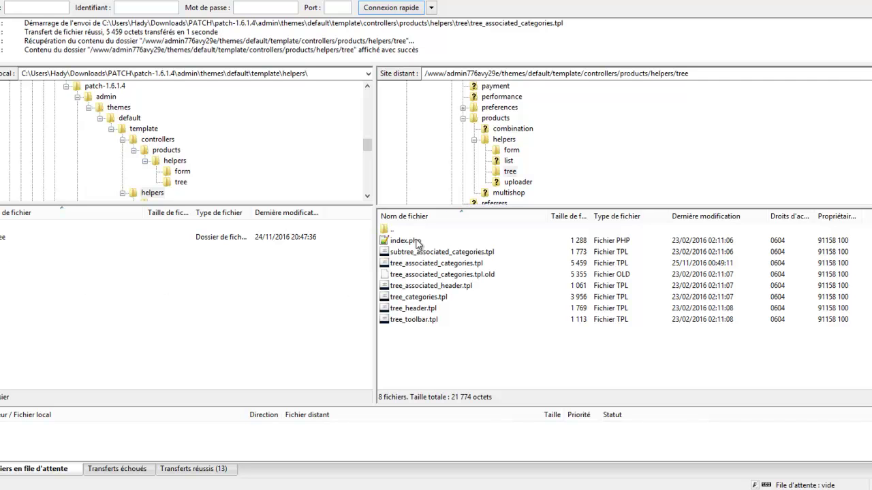
# Leave the tree folder on the server and open the helpers folder under controllers/products
pyautogui.doubleClick(387, 230)
pyautogui.doubleClick(387, 230)
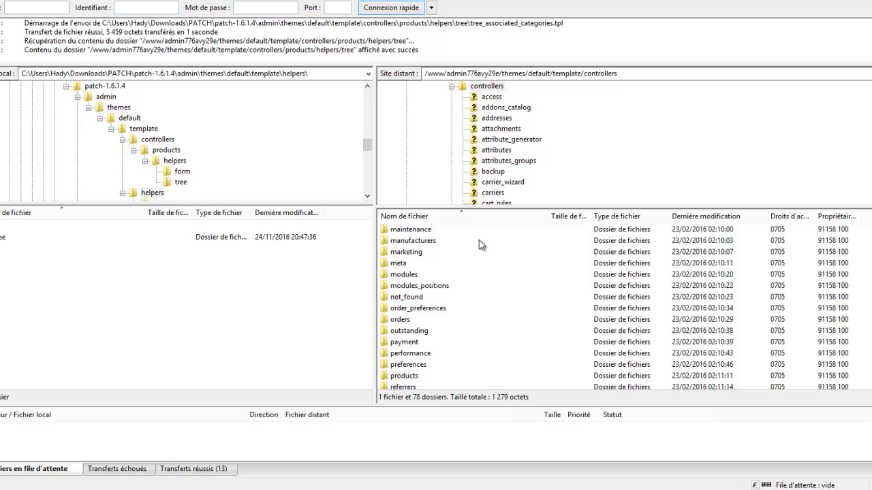
pyautogui.scroll(-3, 524, 163)
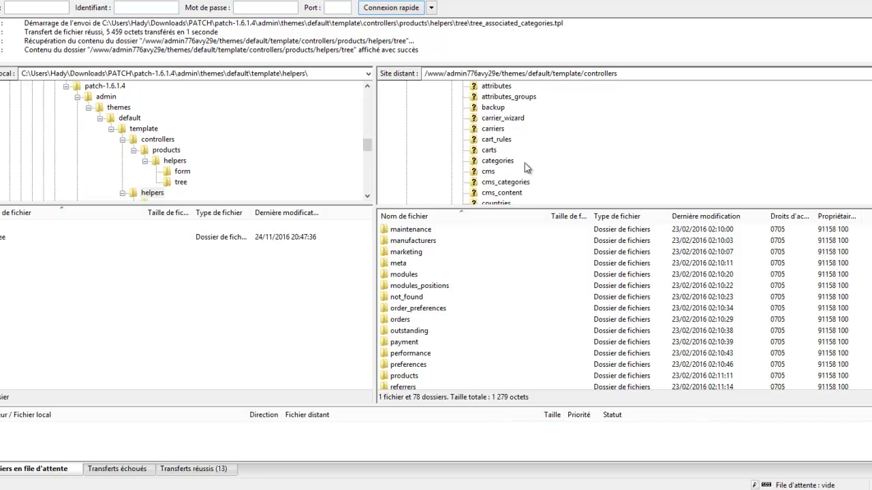
pyautogui.scroll(-11, 535, 166)
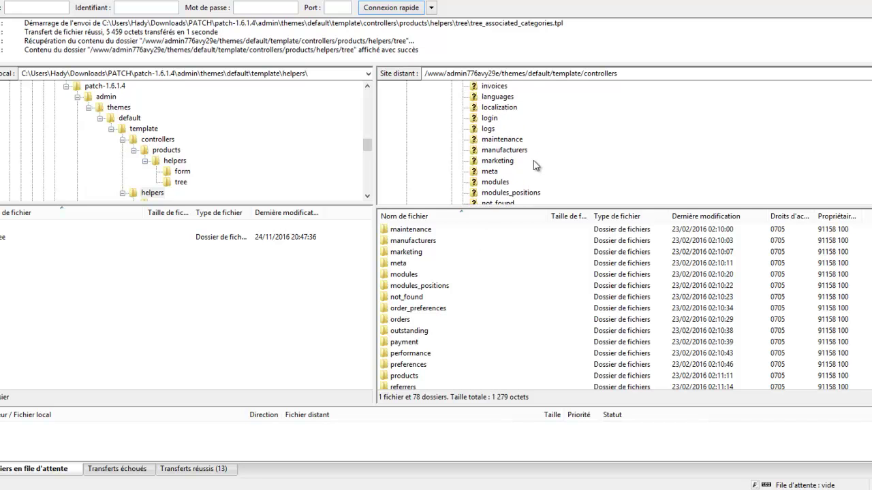
pyautogui.scroll(-1, 535, 166)
pyautogui.click(504, 140)
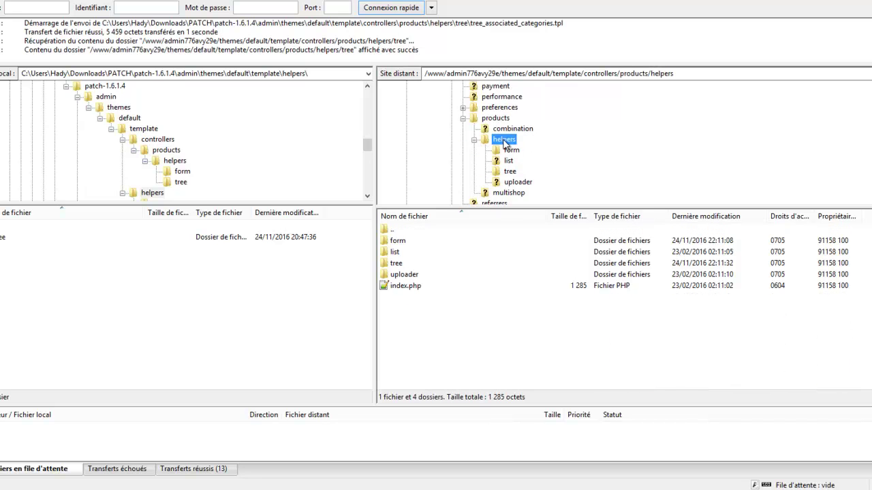
# Open the tree folder in the local template/helpers folder and in the server's products/helpers folder
pyautogui.click(4, 240)
pyautogui.doubleClick(5, 240)
pyautogui.doubleClick(392, 263)
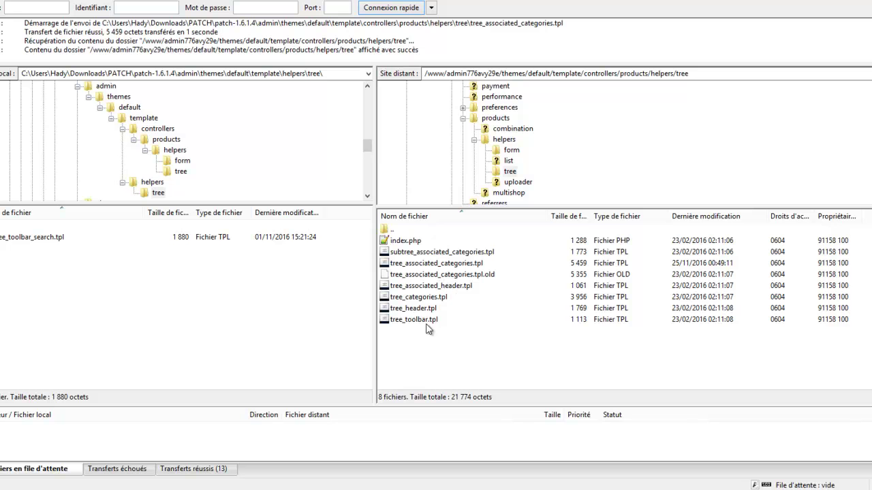
pyautogui.click(490, 322)
pyautogui.click(476, 353)
# Go back up to default/template on the server and to template/helpers in the local patch
pyautogui.doubleClick(393, 233)
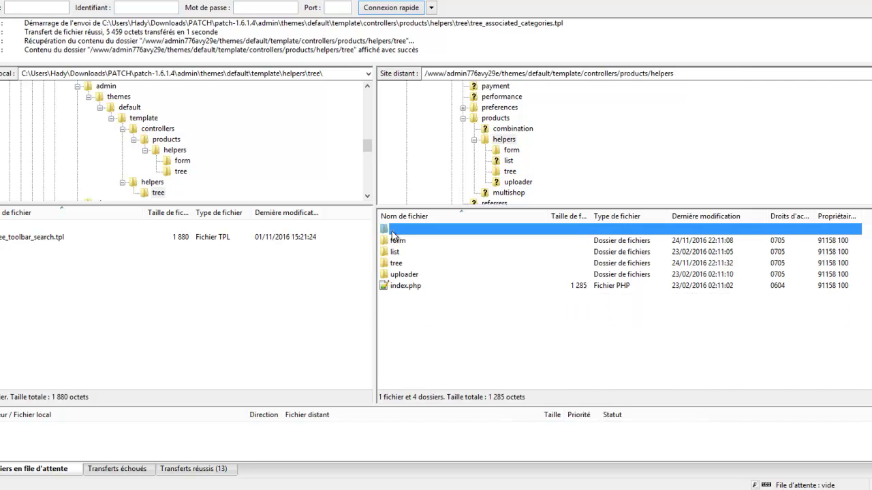
pyautogui.doubleClick(393, 234)
pyautogui.doubleClick(393, 233)
pyautogui.doubleClick(23, 230)
pyautogui.click(436, 309)
pyautogui.scroll(13, 437, 312)
pyautogui.scroll(1, 437, 313)
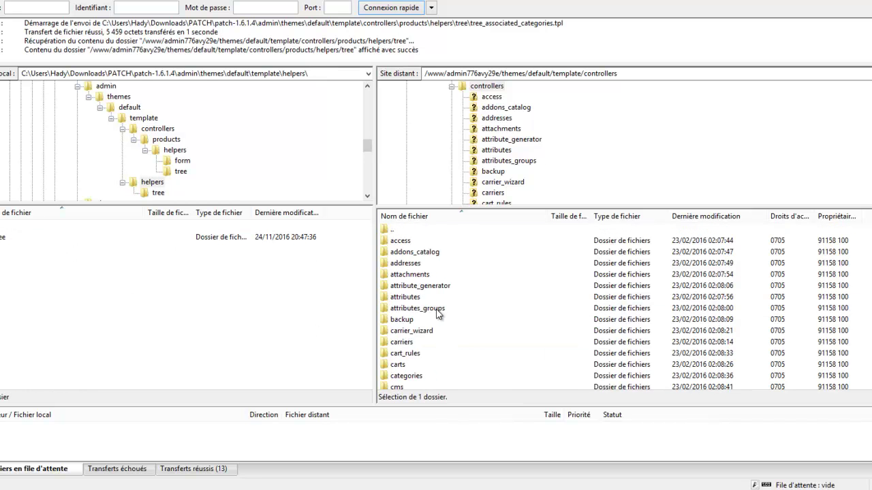
pyautogui.doubleClick(389, 232)
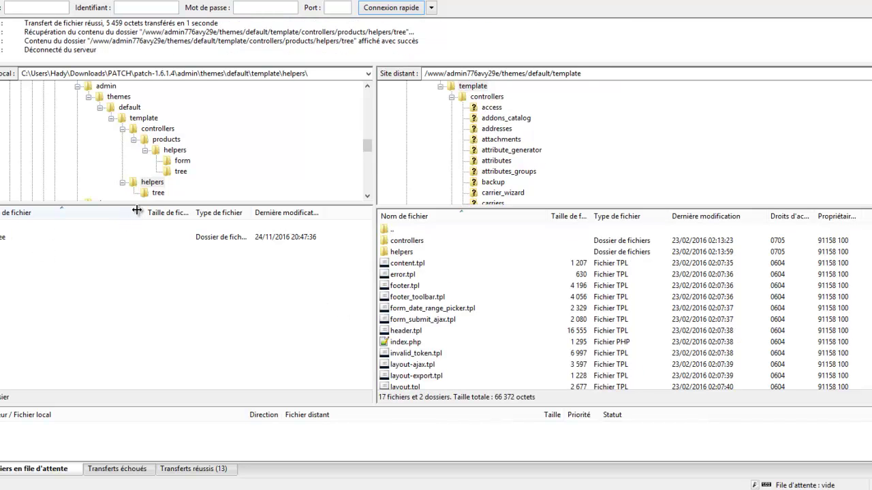
# Enlarge the local folder tree and examine the folder structure of patch-1.6.1.4
pyautogui.moveTo(148, 201); pyautogui.dragTo(161, 298)
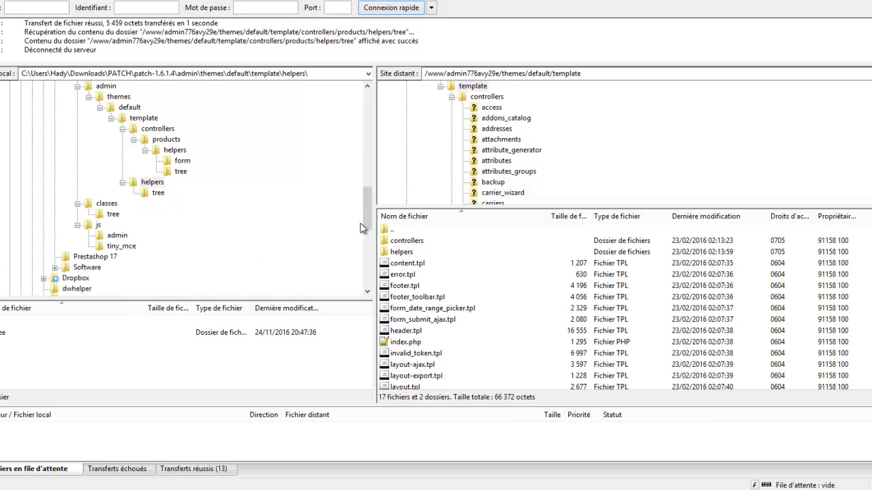
pyautogui.scroll(2, 366, 218)
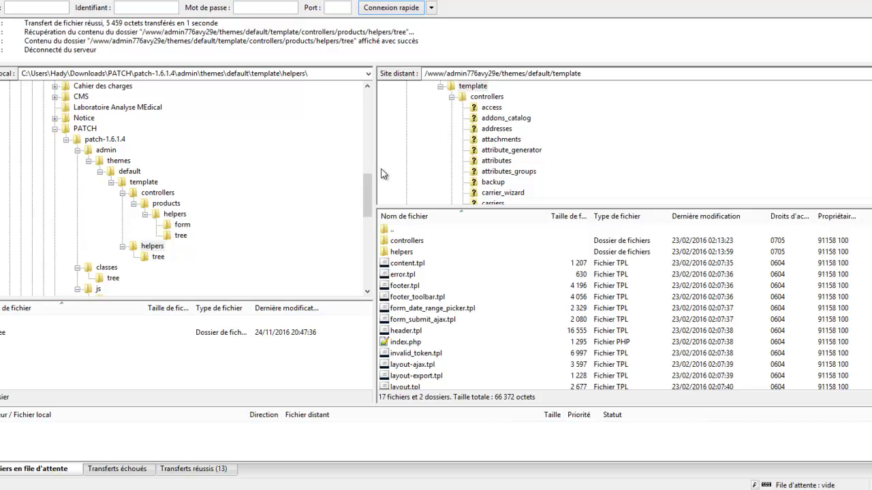
# Open the tree folder under template/helpers on the server and in the local patch, and enlarge both file lists
pyautogui.moveTo(437, 206); pyautogui.dragTo(437, 273)
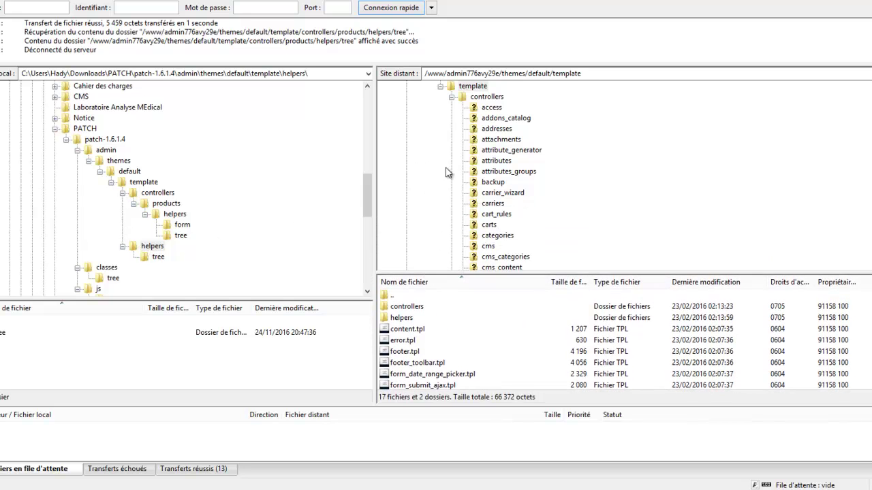
pyautogui.click(450, 98)
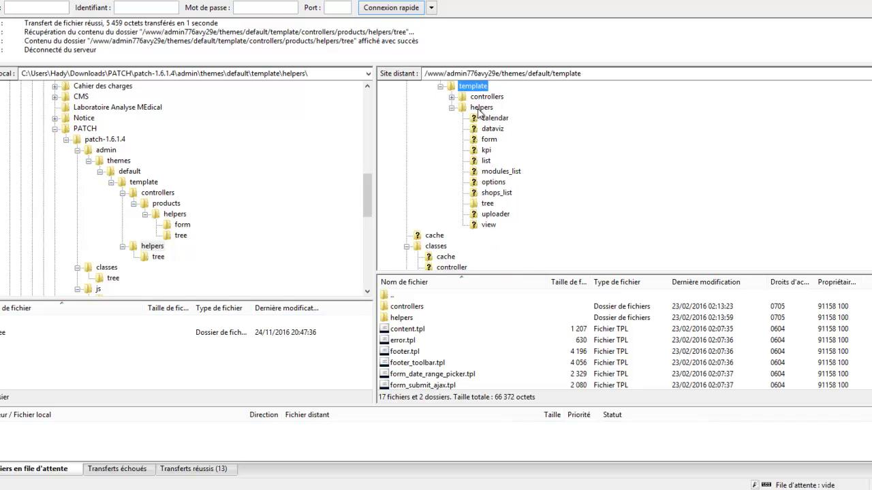
pyautogui.click(480, 109)
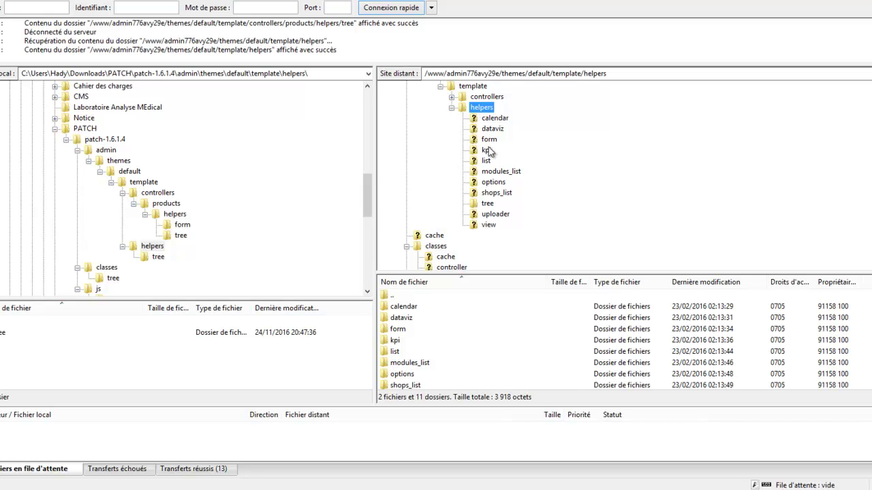
pyautogui.click(486, 204)
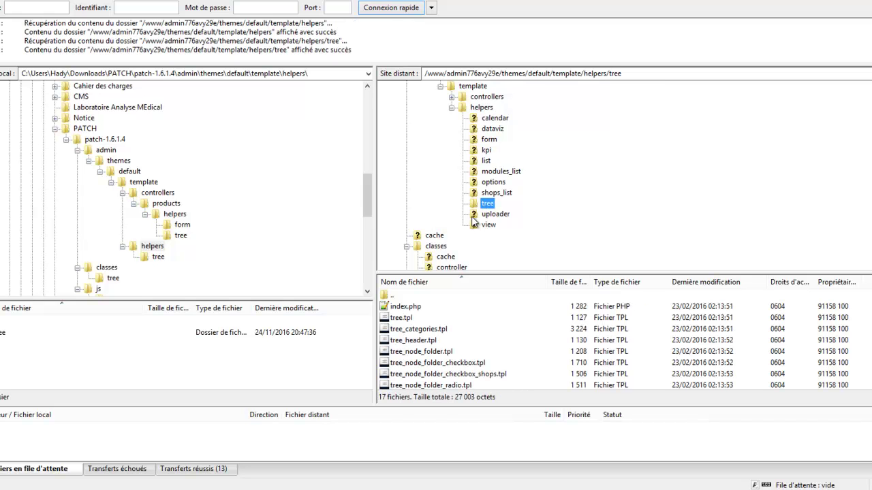
pyautogui.moveTo(422, 274); pyautogui.dragTo(431, 178)
pyautogui.moveTo(336, 298); pyautogui.dragTo(339, 224)
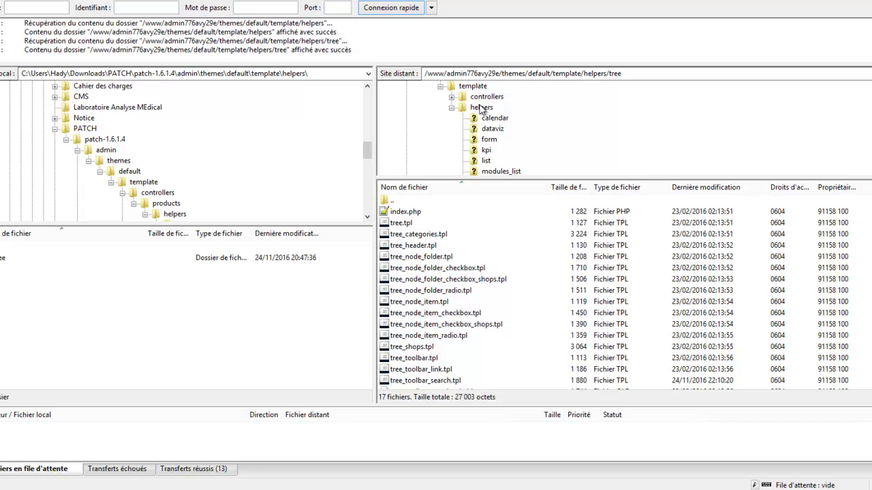
pyautogui.doubleClick(3, 261)
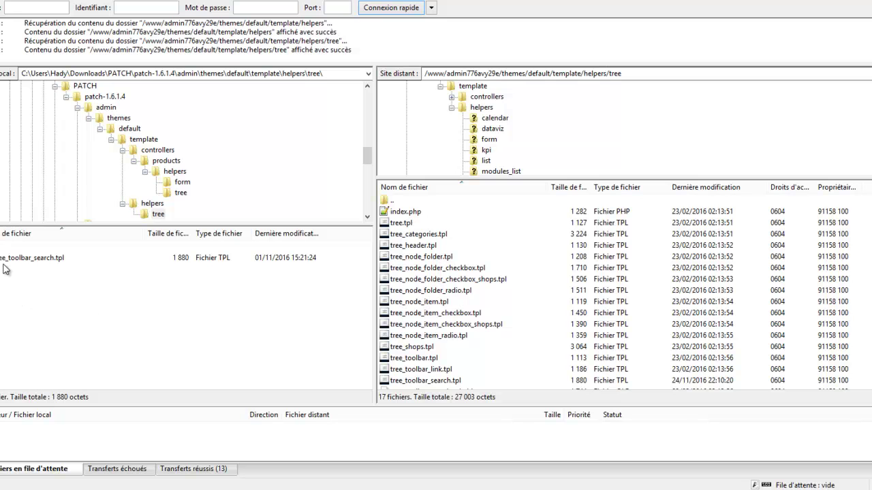
# Upload tree_toolbar_search.tpl from the local patch to the server's template/helpers/tree folder, replacing the existing file
pyautogui.click(443, 337)
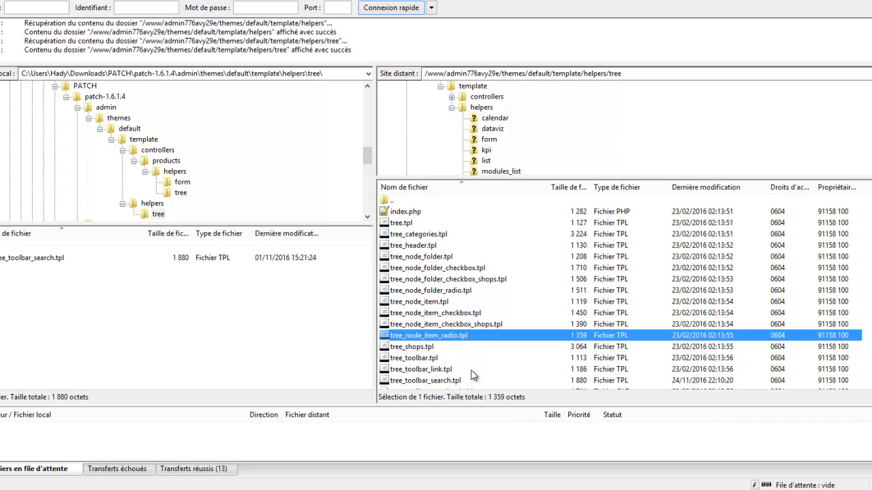
pyautogui.click(433, 383)
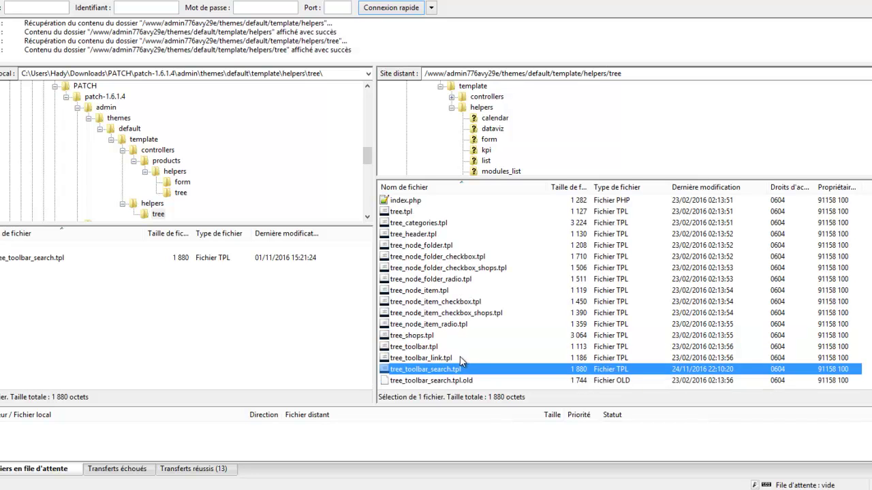
pyautogui.click(8, 261)
pyautogui.rightClick(8, 261)
pyautogui.click(18, 270)
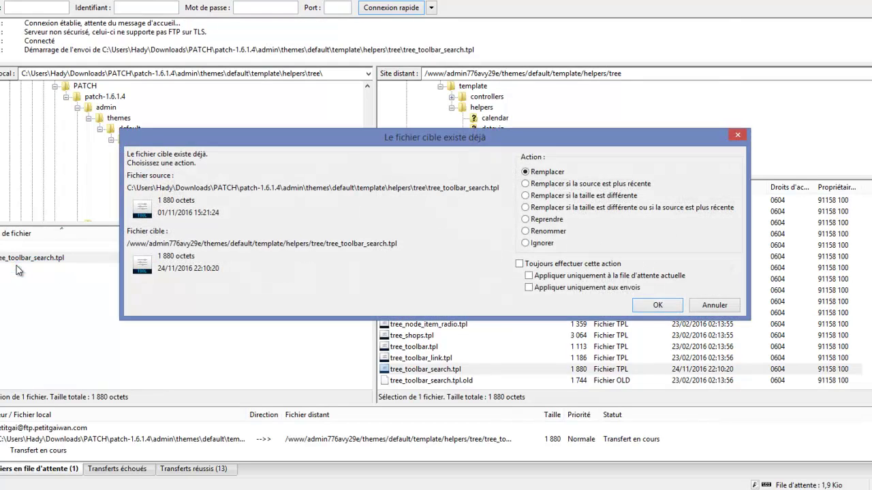
pyautogui.click(651, 305)
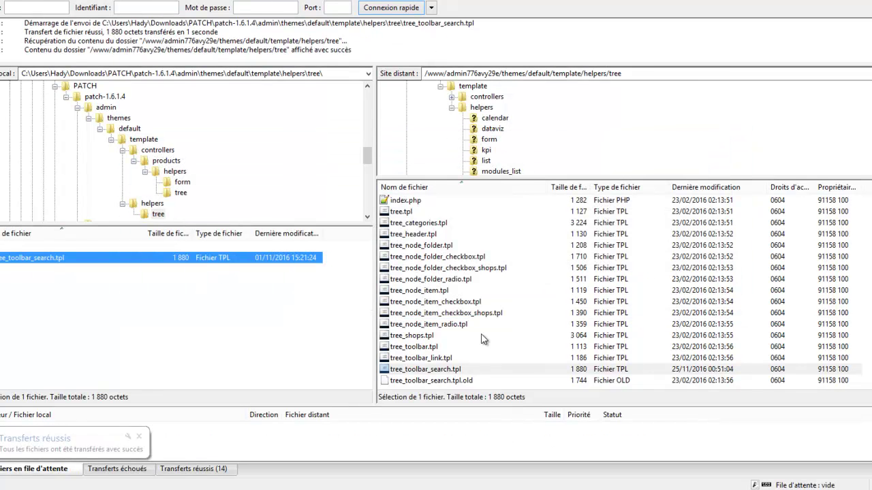
pyautogui.click(319, 342)
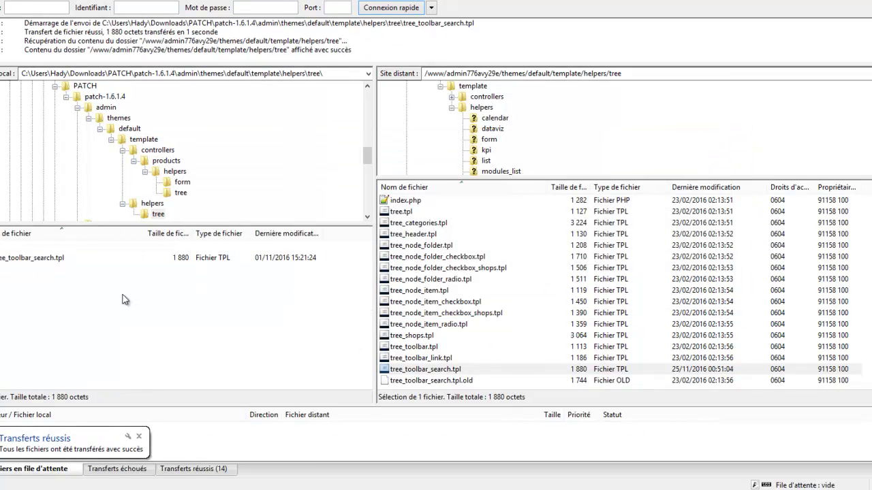
# Go back up to the patch-1.6.1.4 root folder in the local patch
pyautogui.doubleClick(6, 247)
pyautogui.doubleClick(5, 246)
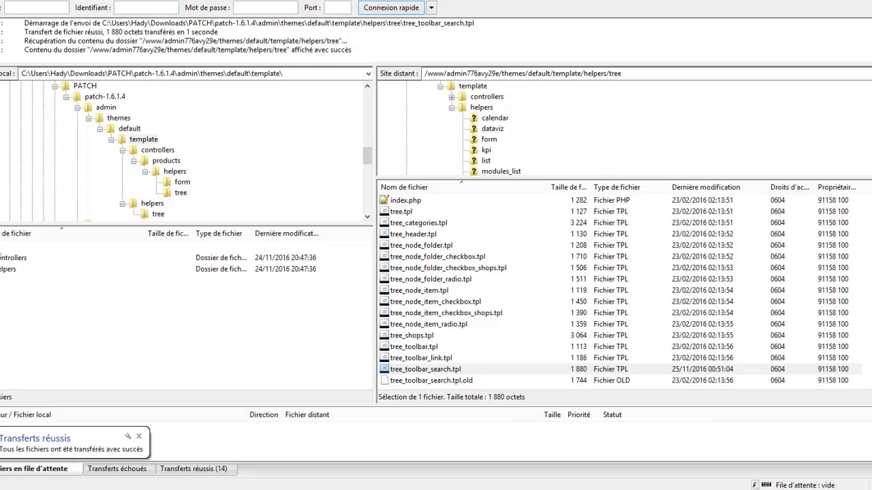
pyautogui.doubleClick(5, 247)
pyautogui.doubleClick(5, 246)
pyautogui.doubleClick(5, 247)
pyautogui.doubleClick(5, 247)
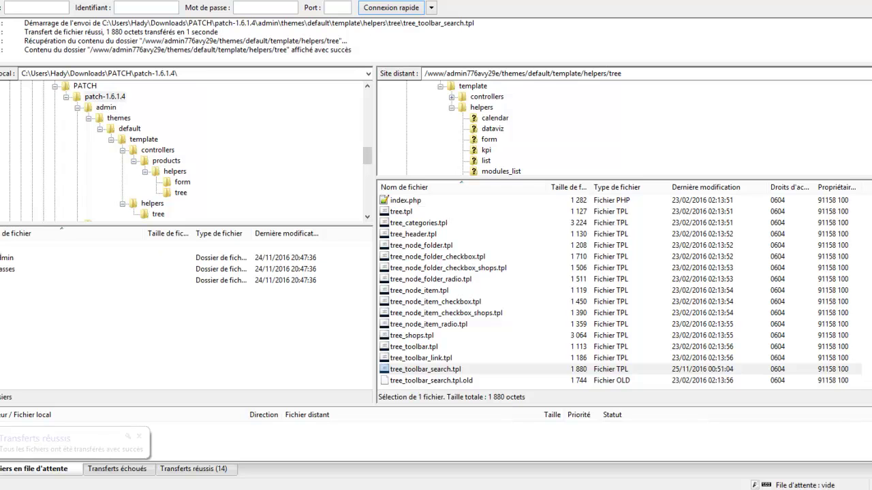
pyautogui.click(8, 260)
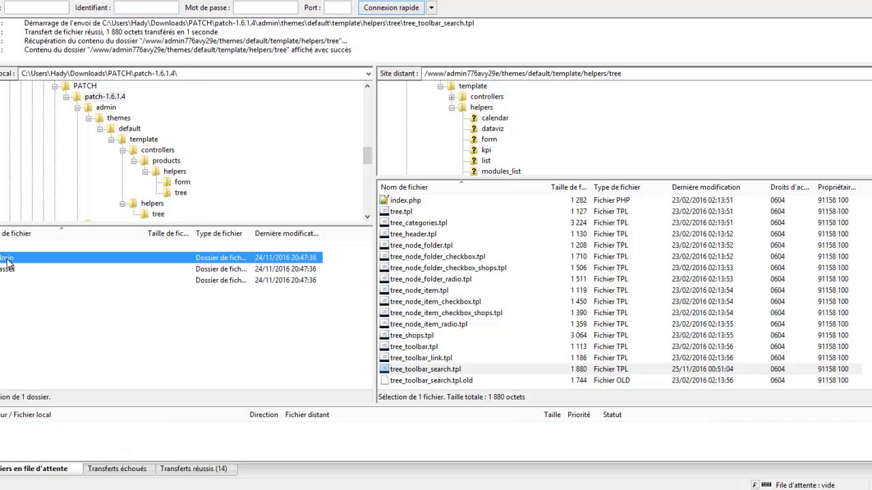
pyautogui.doubleClick(8, 259)
pyautogui.doubleClick(8, 260)
pyautogui.doubleClick(8, 260)
pyautogui.doubleClick(7, 260)
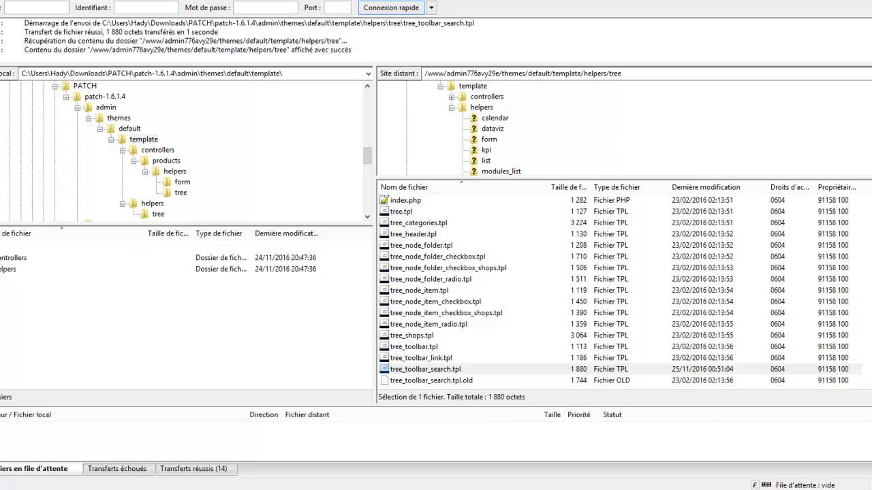
pyautogui.doubleClick(6, 246)
pyautogui.doubleClick(6, 246)
pyautogui.doubleClick(7, 246)
pyautogui.click(7, 245)
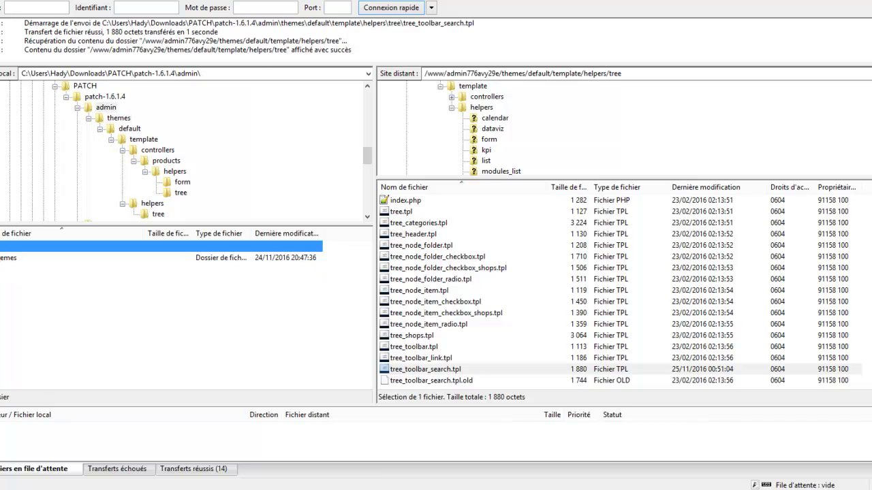
pyautogui.doubleClick(7, 246)
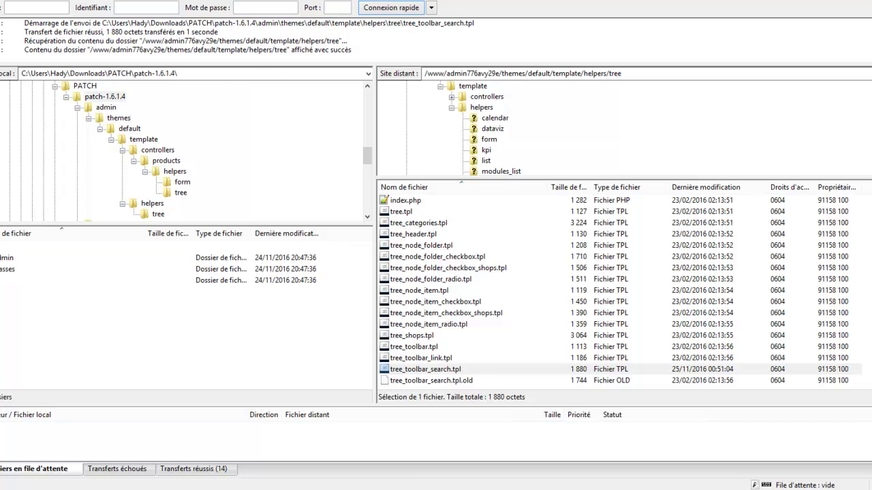
# Go up from helpers/tree to the server root and open the www/classes folder, matching the patch's classes folder
pyautogui.click(8, 270)
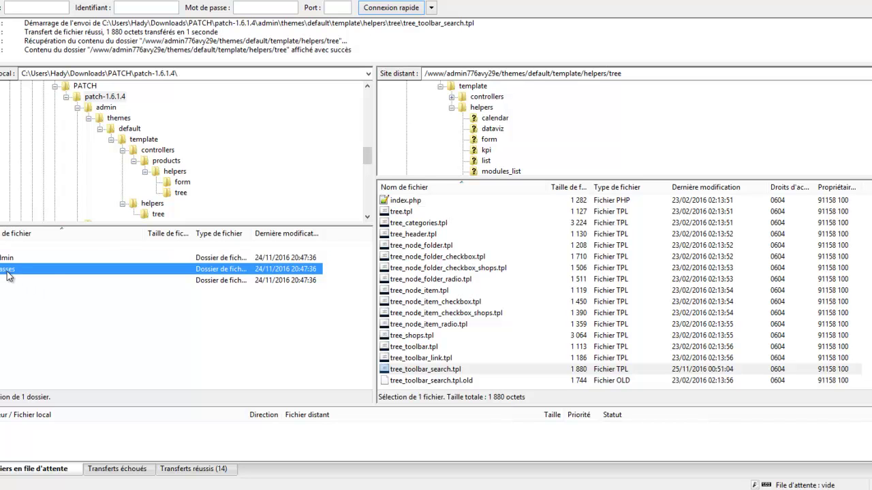
pyautogui.click(450, 258)
pyautogui.scroll(1, 449, 259)
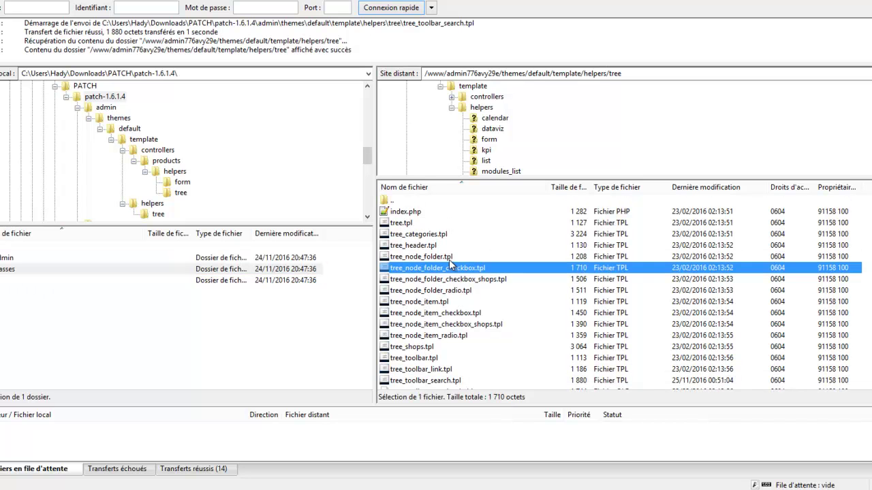
pyautogui.doubleClick(391, 201)
pyautogui.doubleClick(391, 201)
pyautogui.doubleClick(391, 202)
pyautogui.doubleClick(391, 202)
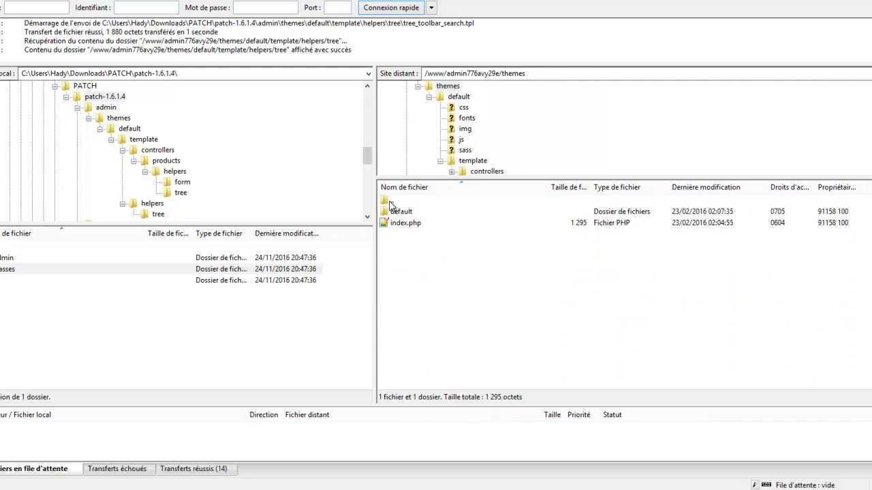
pyautogui.doubleClick(391, 202)
pyautogui.doubleClick(391, 202)
pyautogui.doubleClick(391, 201)
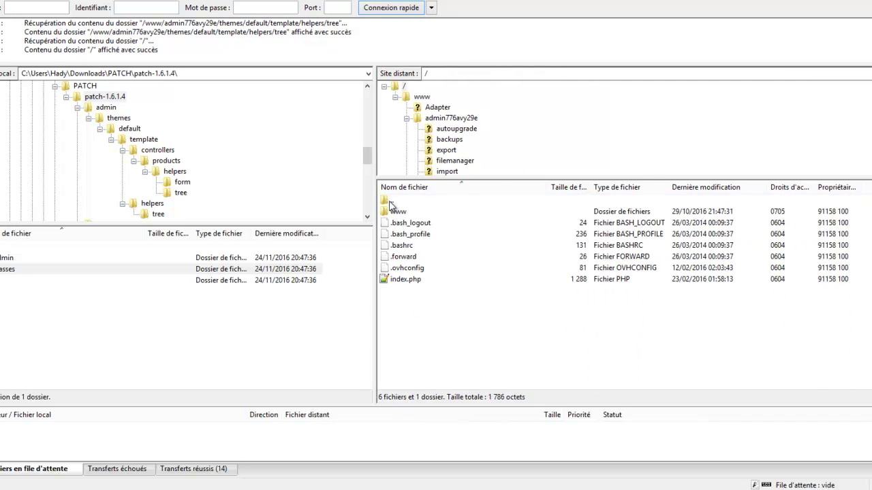
pyautogui.doubleClick(402, 214)
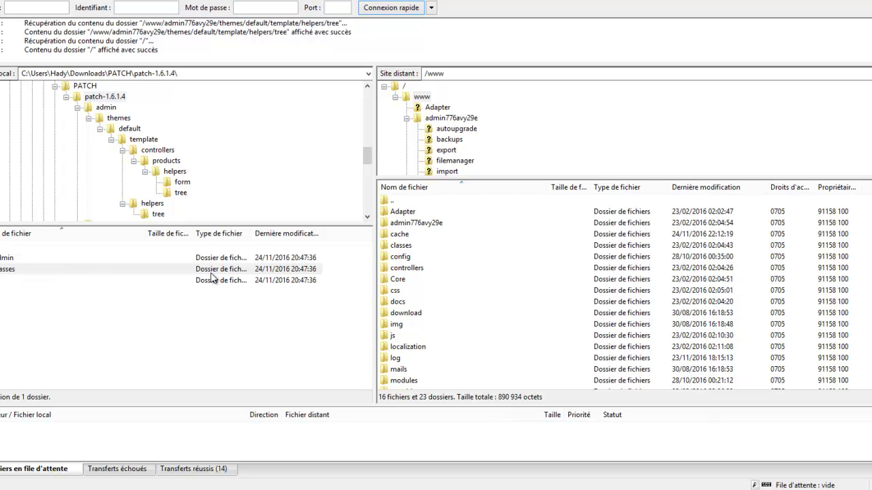
pyautogui.doubleClick(401, 245)
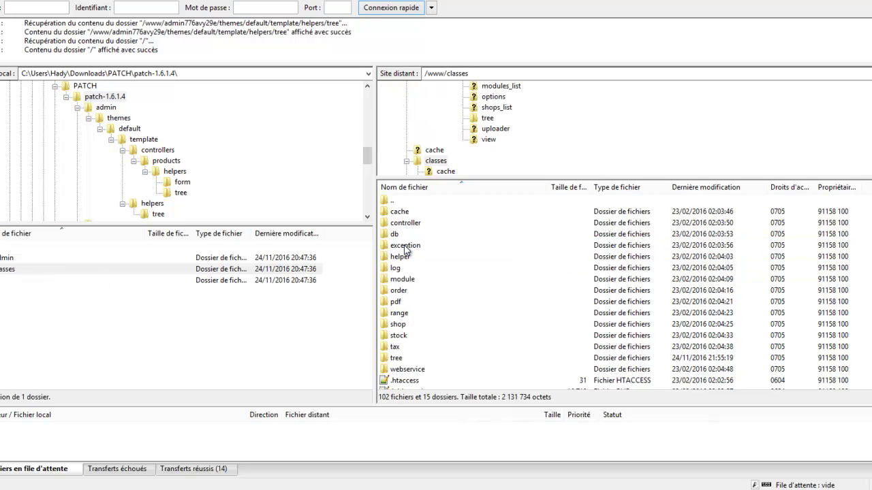
# Open the classes/tree folder in the local patch and the tree folder under www/classes on the server
pyautogui.doubleClick(8, 271)
pyautogui.click(2, 260)
pyautogui.doubleClick(2, 259)
pyautogui.click(409, 324)
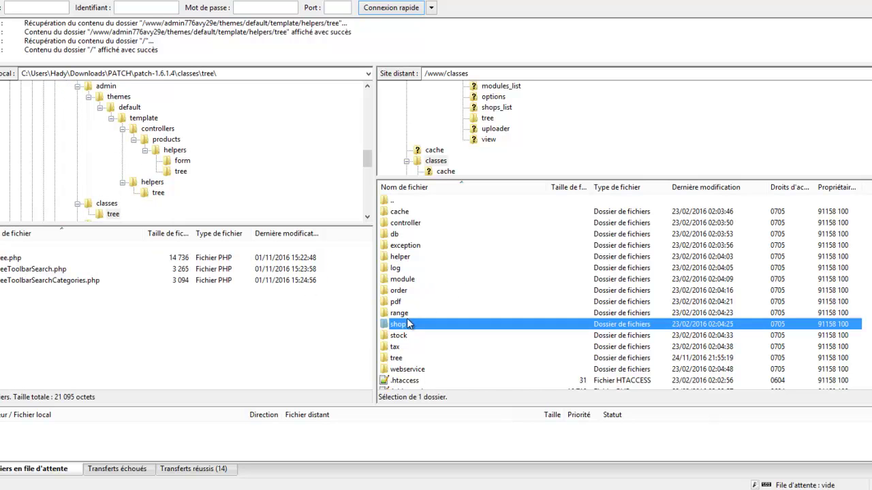
pyautogui.scroll(-1, 409, 324)
pyautogui.doubleClick(397, 326)
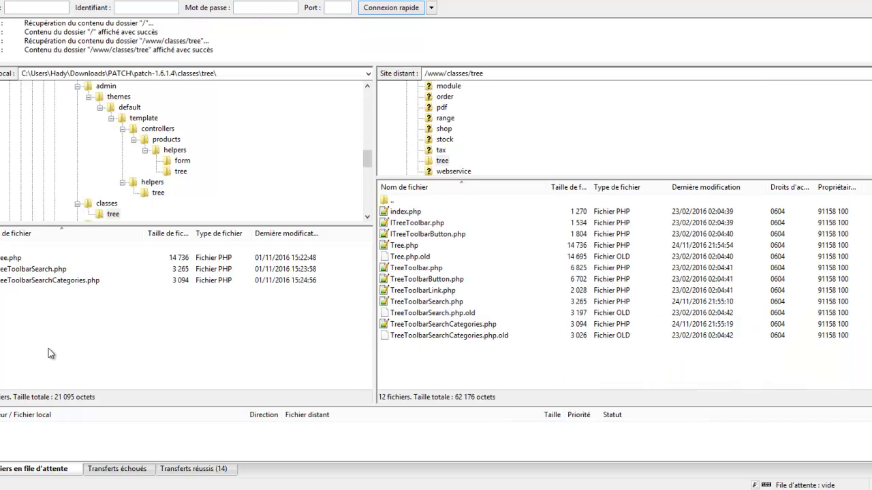
pyautogui.click(8, 260)
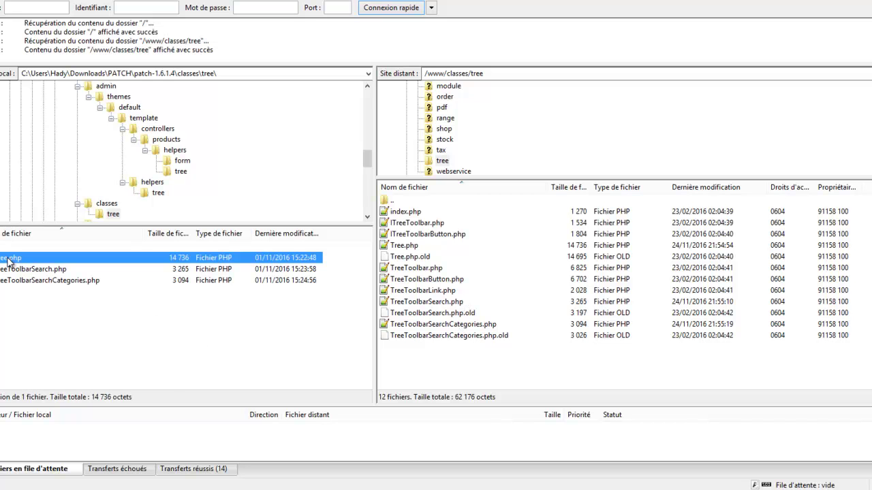
pyautogui.rightClick(8, 262)
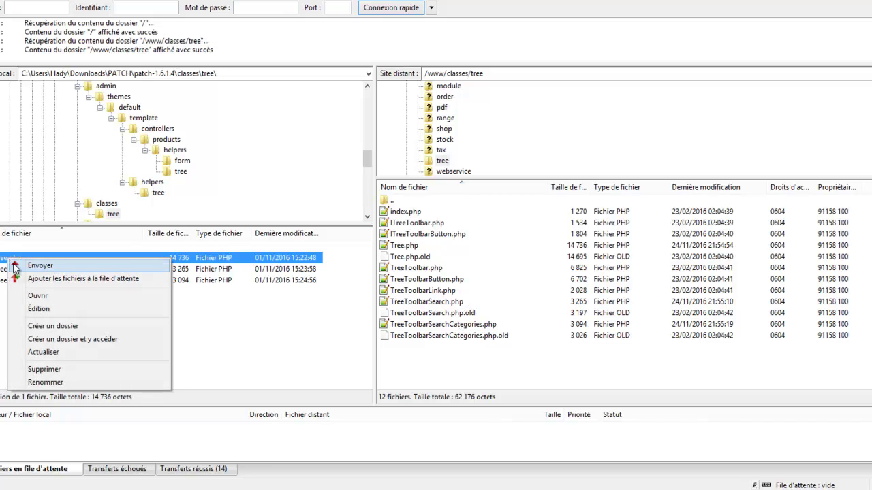
pyautogui.click(263, 325)
# Leave classes/tree on both sides and open the js folder in the local patch and under www on the server
pyautogui.doubleClick(2, 246)
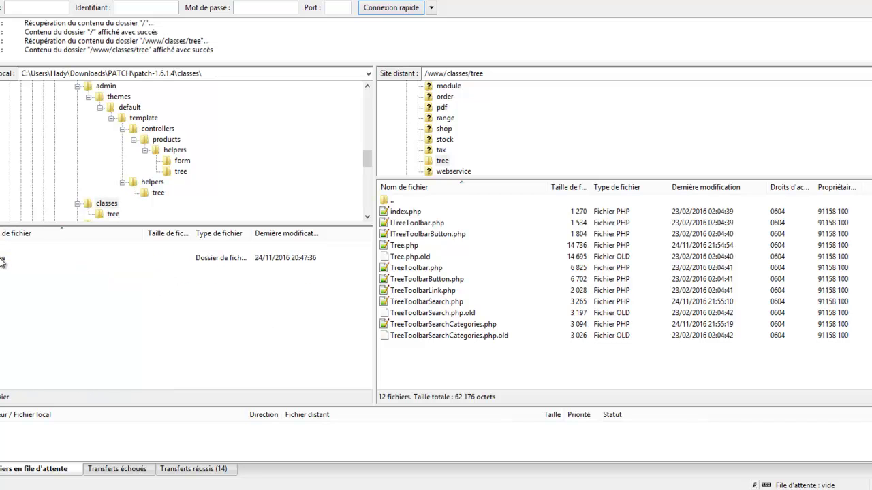
pyautogui.doubleClick(3, 246)
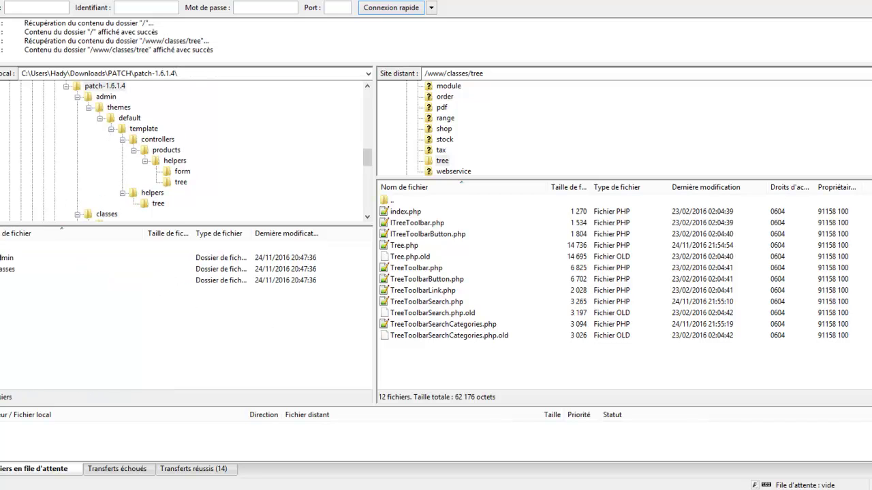
pyautogui.doubleClick(2, 282)
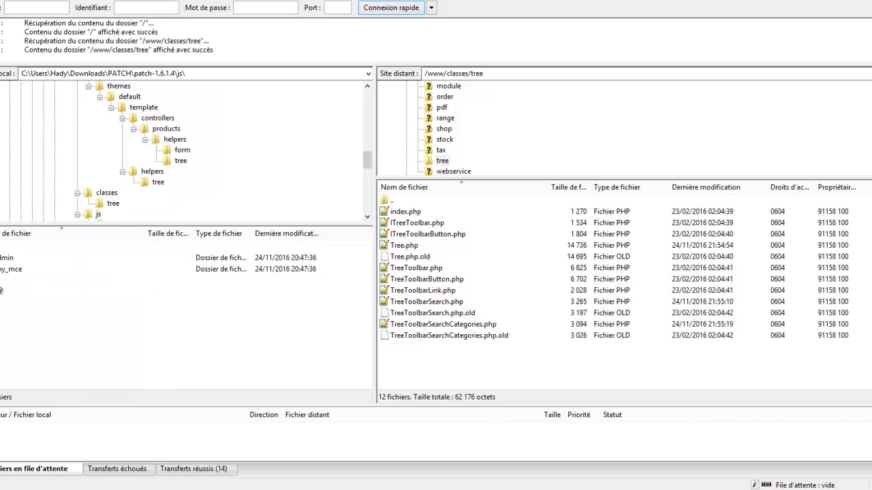
pyautogui.doubleClick(391, 204)
pyautogui.doubleClick(391, 201)
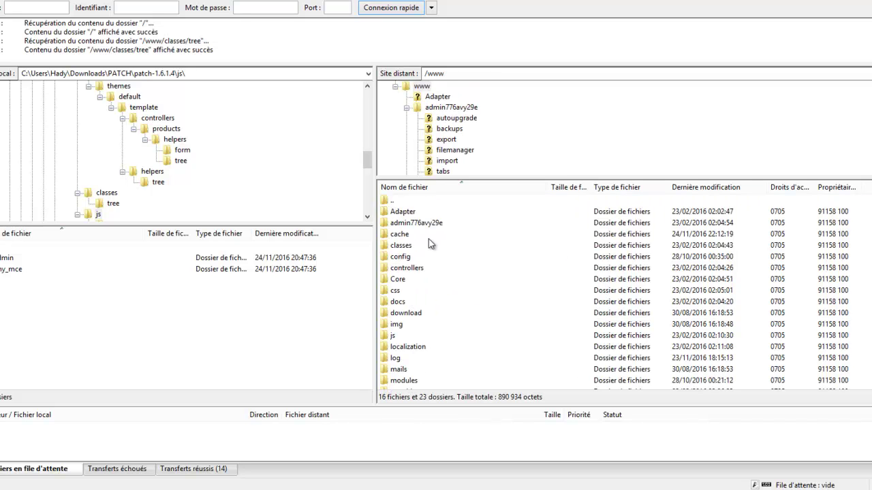
pyautogui.scroll(-1, 453, 306)
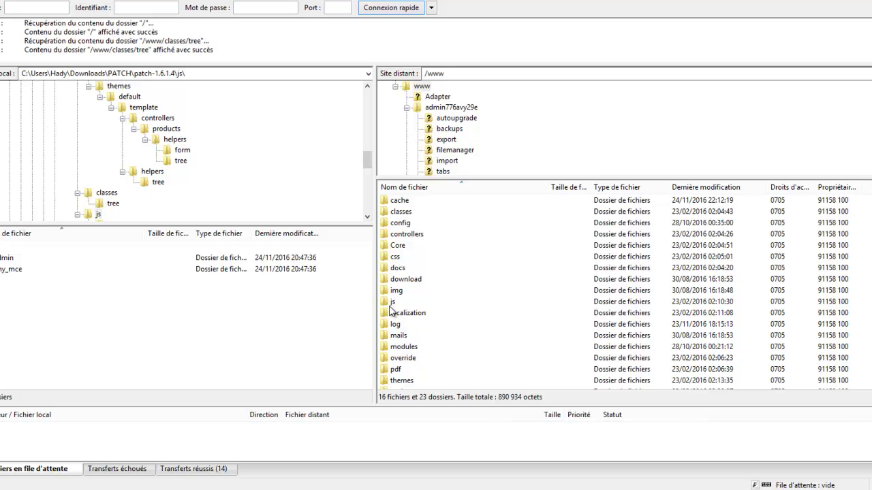
pyautogui.doubleClick(391, 303)
# Open the admin folder inside the local patch's js folder and select products.js
pyautogui.doubleClick(10, 259)
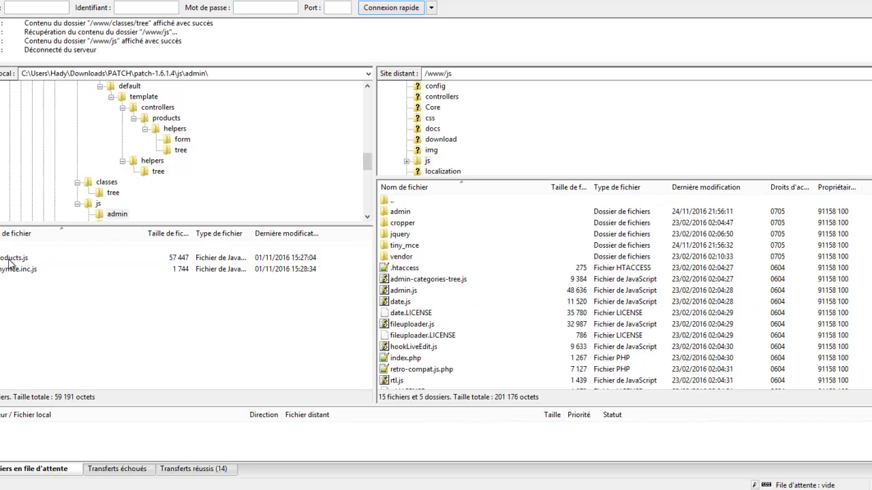
pyautogui.click(14, 270)
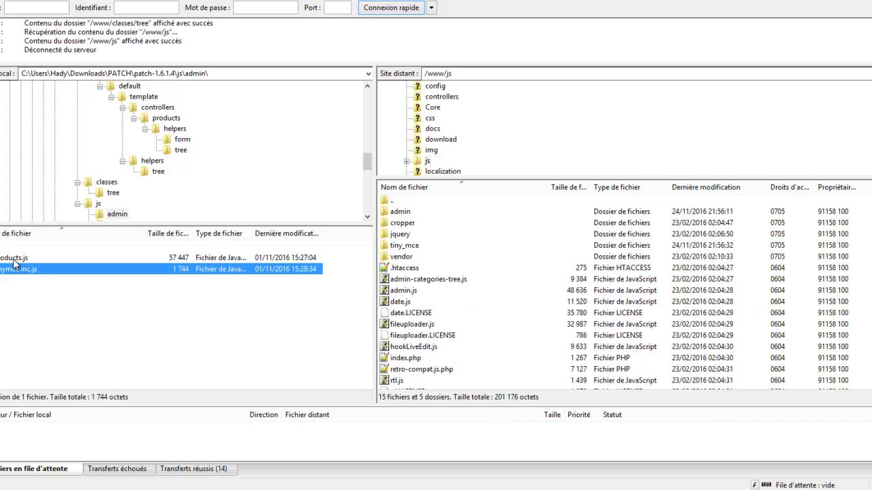
pyautogui.click(17, 260)
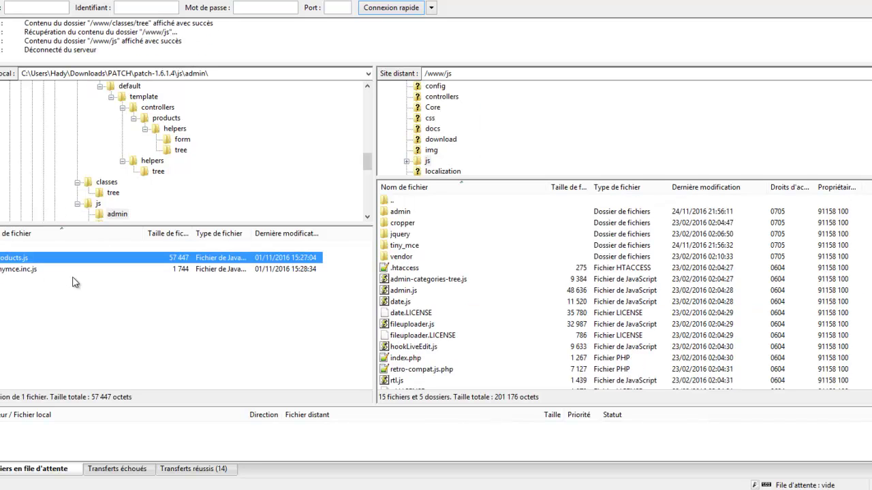
# Open the admin folder under www/js on the server and check its products.js and tinymce.inc.js files against the patch
pyautogui.doubleClick(399, 215)
pyautogui.click(412, 350)
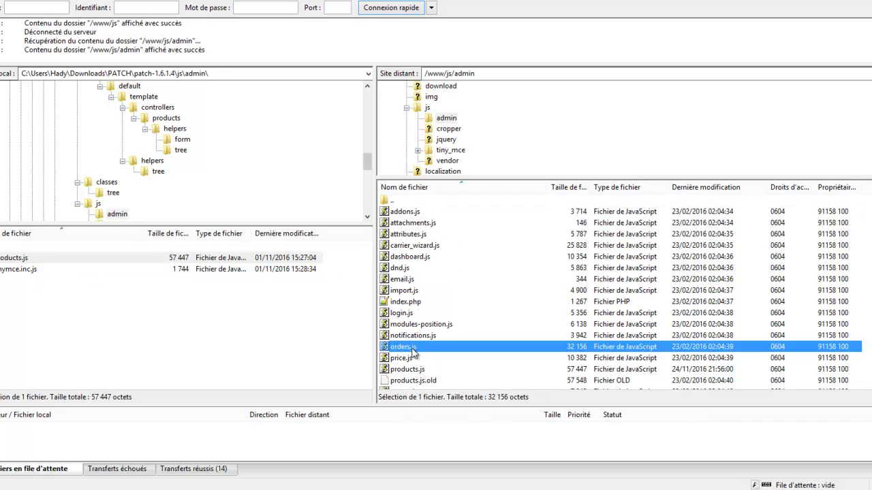
pyautogui.scroll(-1, 412, 352)
pyautogui.scroll(-1, 413, 351)
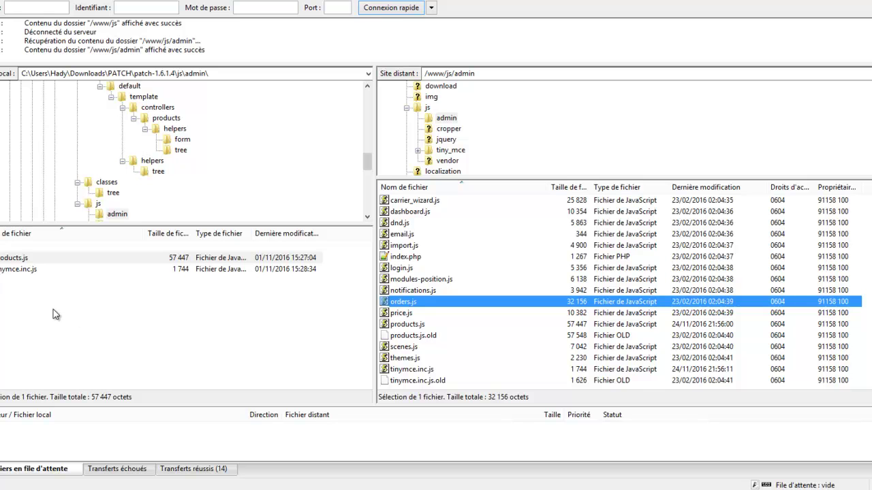
# Review the local patch-1.6.1.4 folder structure, going through its classes, js, js/tiny_mce and js/admin folders
pyautogui.doubleClick(3, 246)
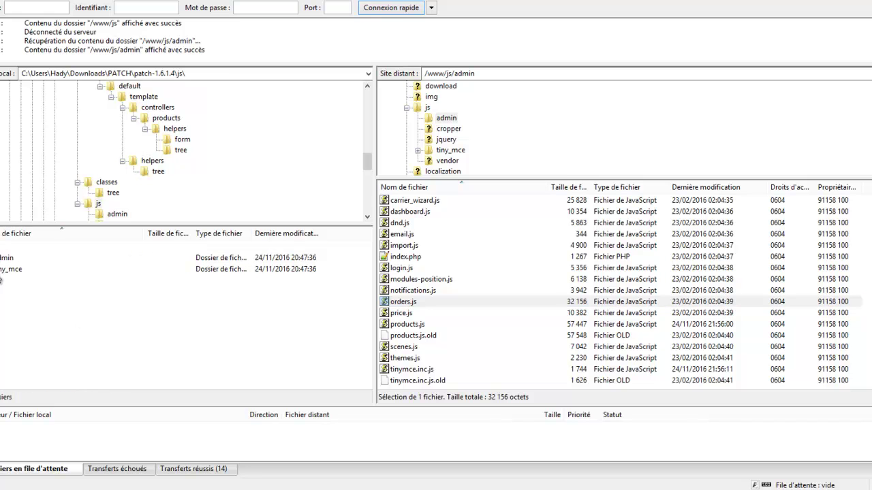
pyautogui.doubleClick(3, 246)
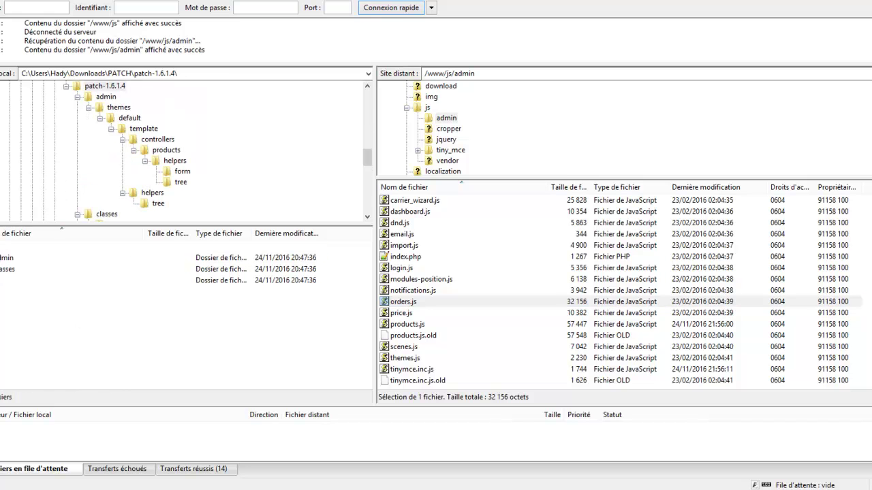
pyautogui.doubleClick(7, 271)
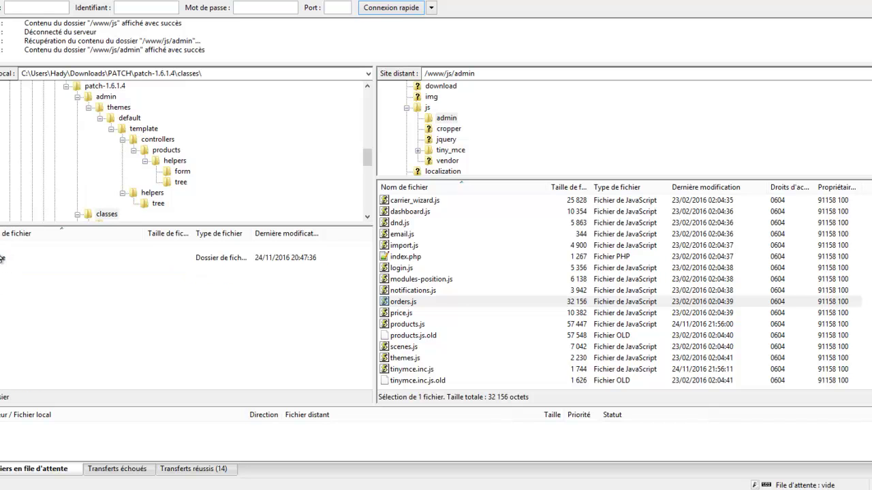
pyautogui.doubleClick(2, 246)
pyautogui.doubleClick(2, 281)
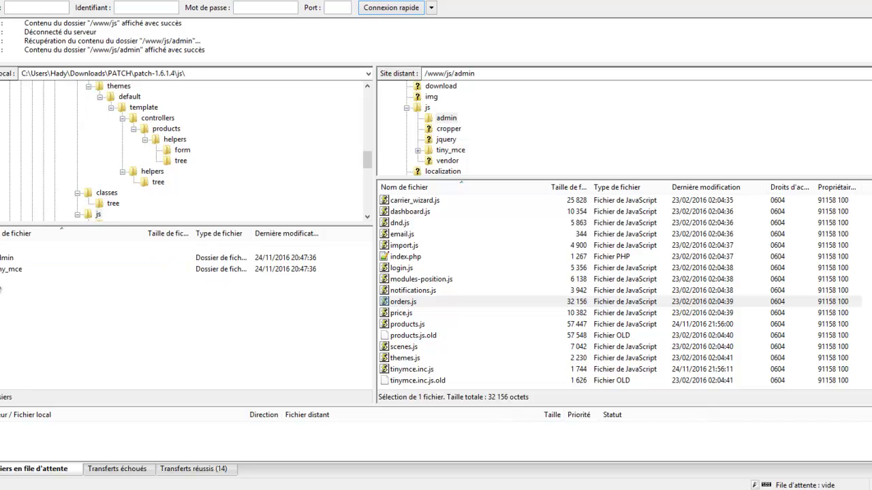
pyautogui.doubleClick(9, 269)
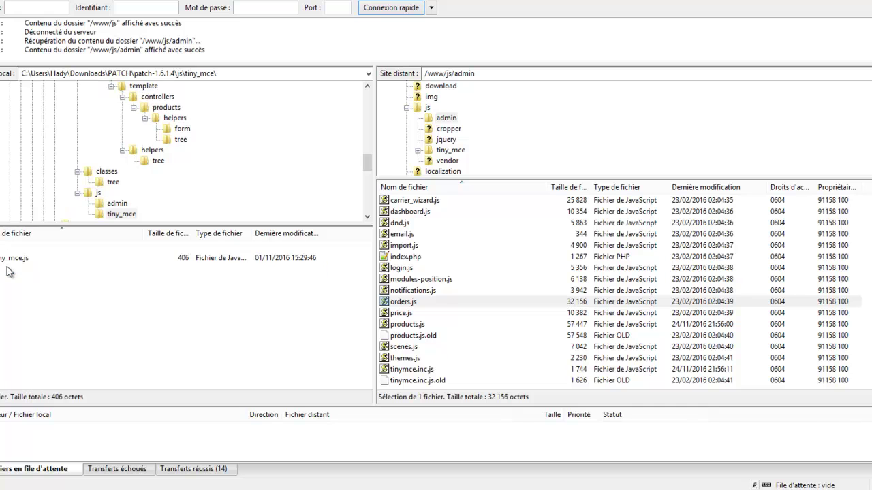
pyautogui.doubleClick(2, 247)
pyautogui.doubleClick(3, 257)
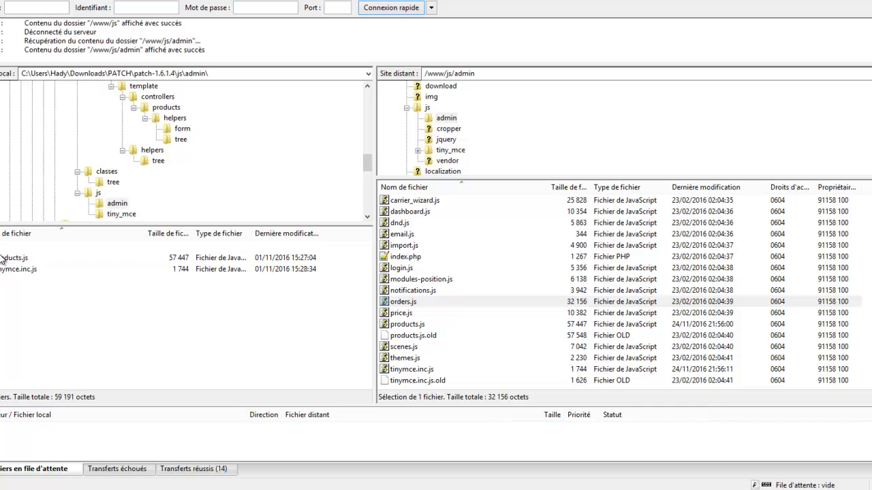
pyautogui.doubleClick(2, 246)
# Open the tiny_mce folder in the local patch's js folder and the matching tiny_mce folder under www/js on the server
pyautogui.doubleClick(9, 269)
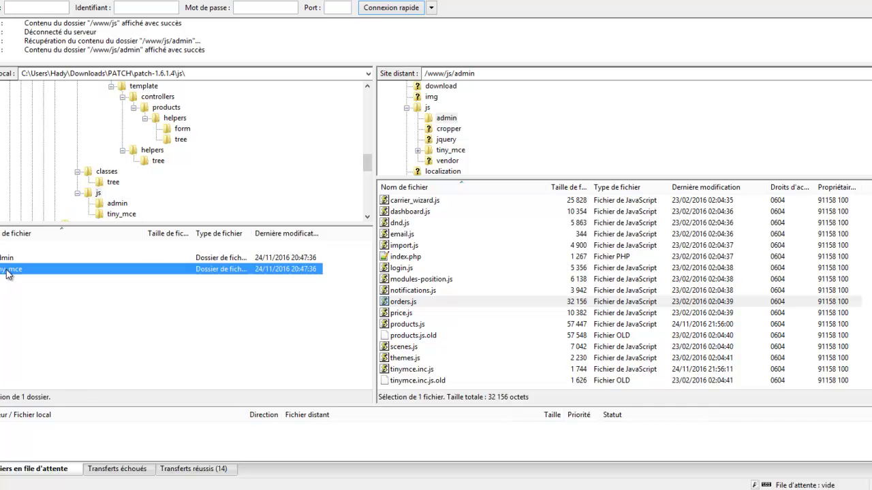
pyautogui.click(439, 235)
pyautogui.scroll(2, 439, 238)
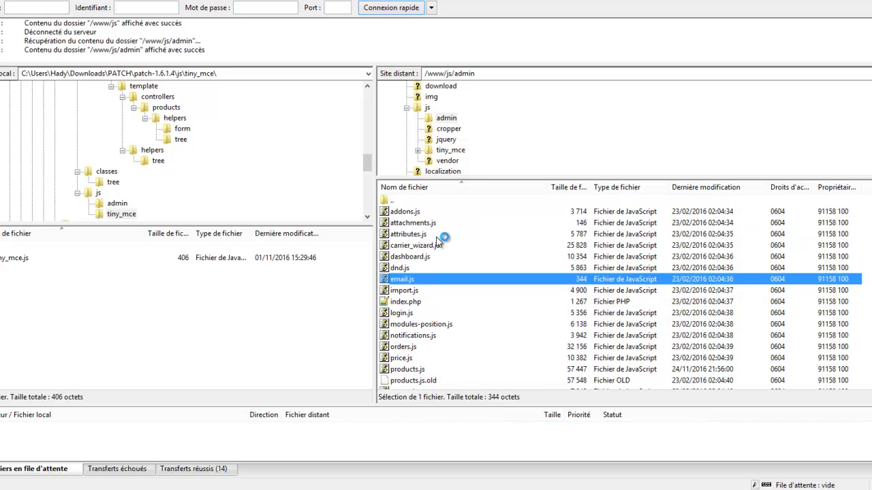
pyautogui.doubleClick(388, 200)
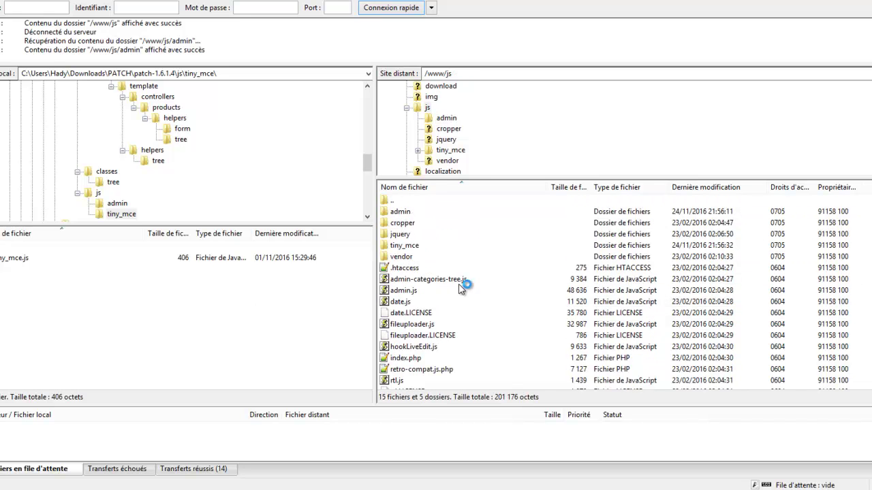
pyautogui.doubleClick(411, 248)
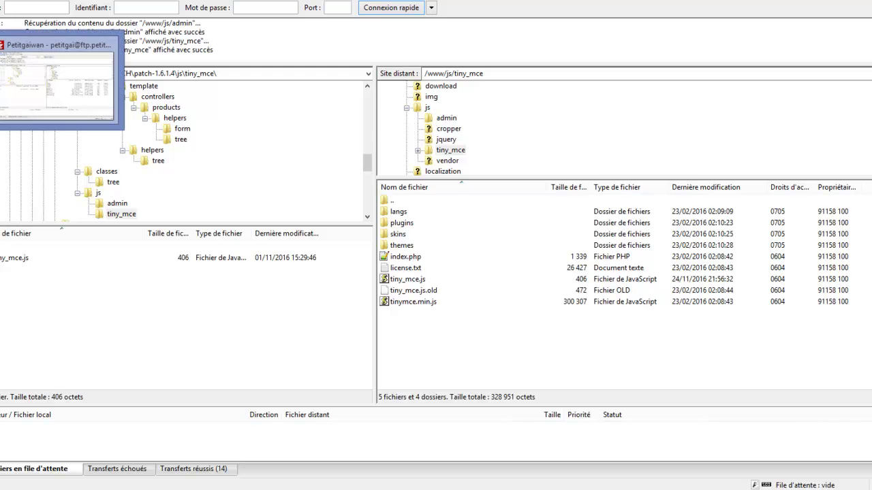
# Switch to the PrestaShop back office and clear the cache from the Performances page of the advanced parameters
pyautogui.click(40, 75)
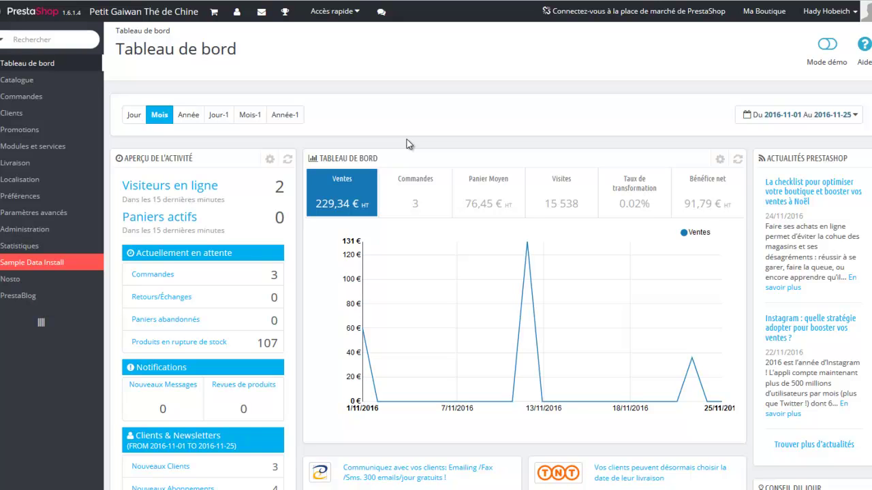
pyautogui.moveTo(18, 203)
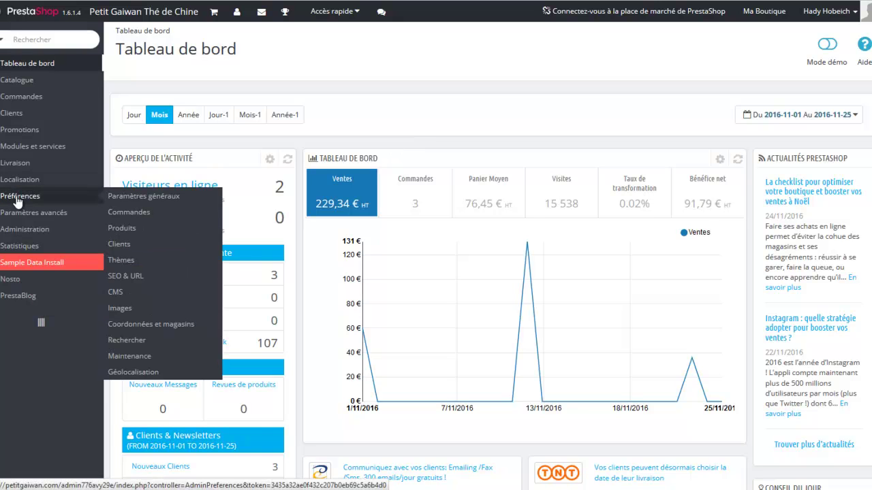
pyautogui.moveTo(15, 222)
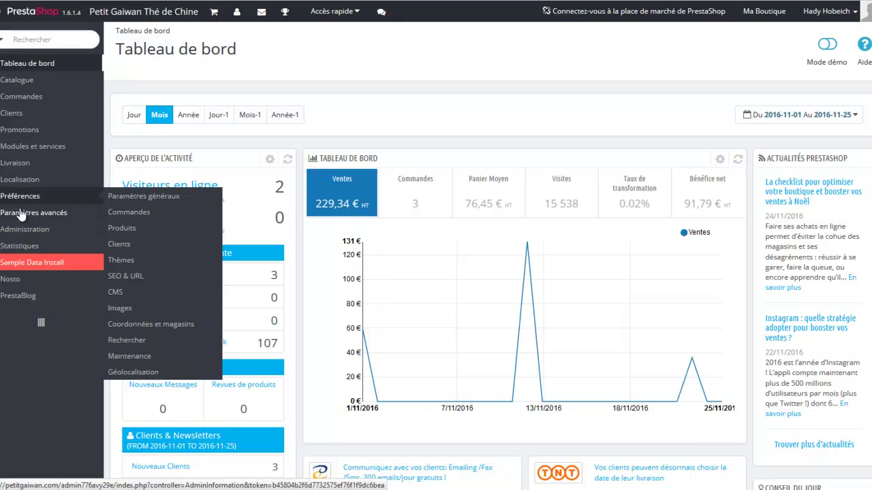
pyautogui.moveTo(41, 214)
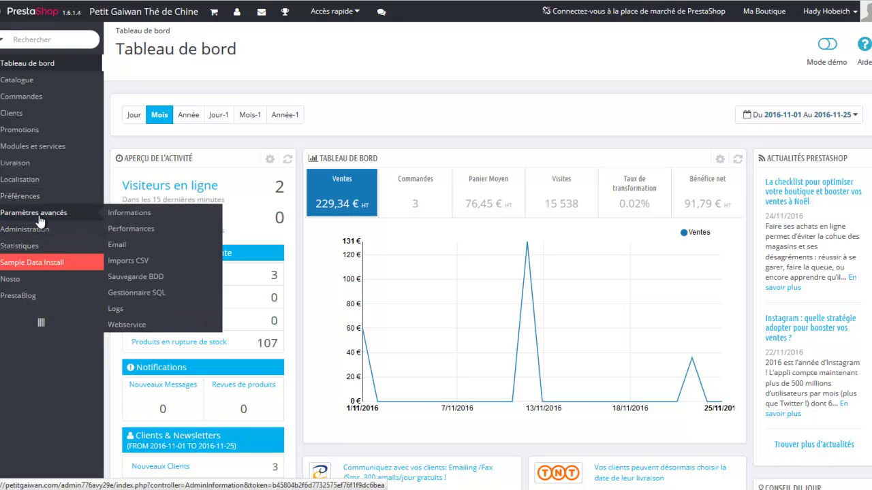
pyautogui.moveTo(484, 286)
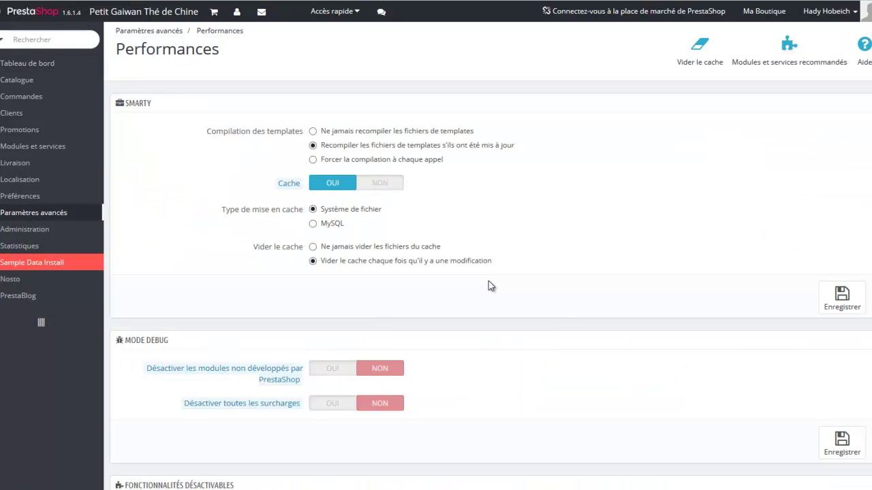
pyautogui.click(701, 53)
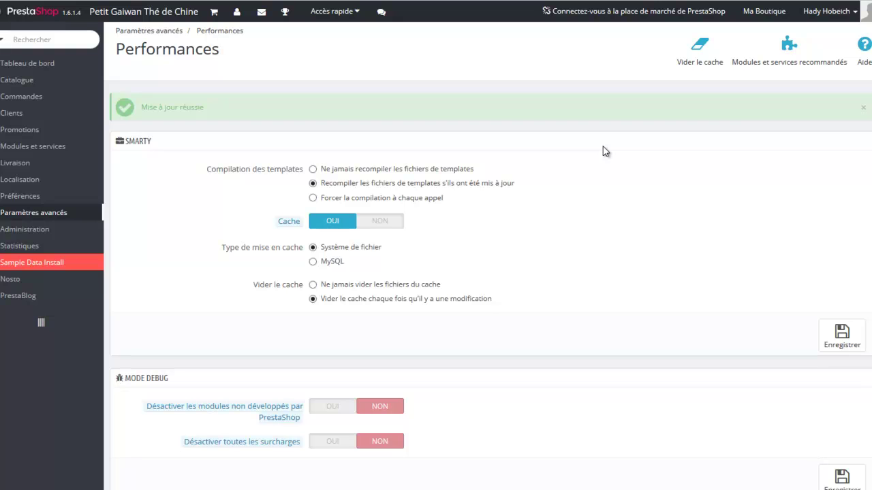
pyautogui.click(690, 66)
# Open a new product form from the catalogue's product list and check its editors and save options
pyautogui.moveTo(30, 99)
pyautogui.moveTo(39, 84)
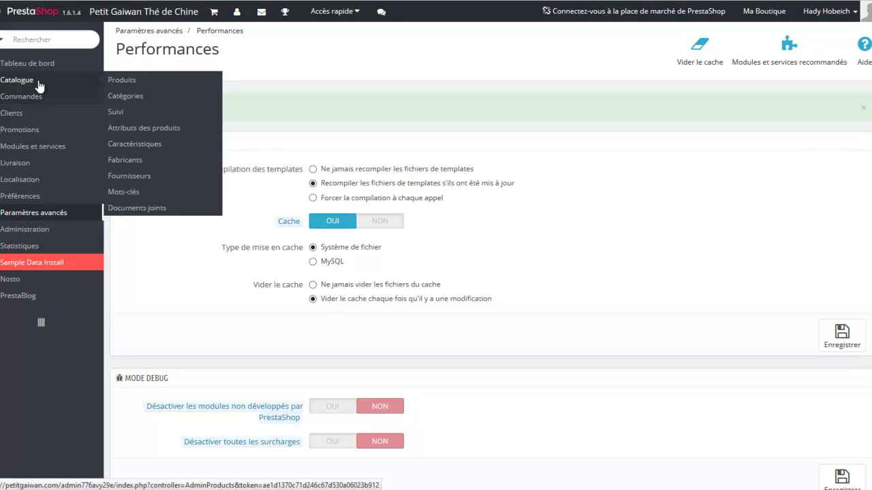
pyautogui.click(170, 96)
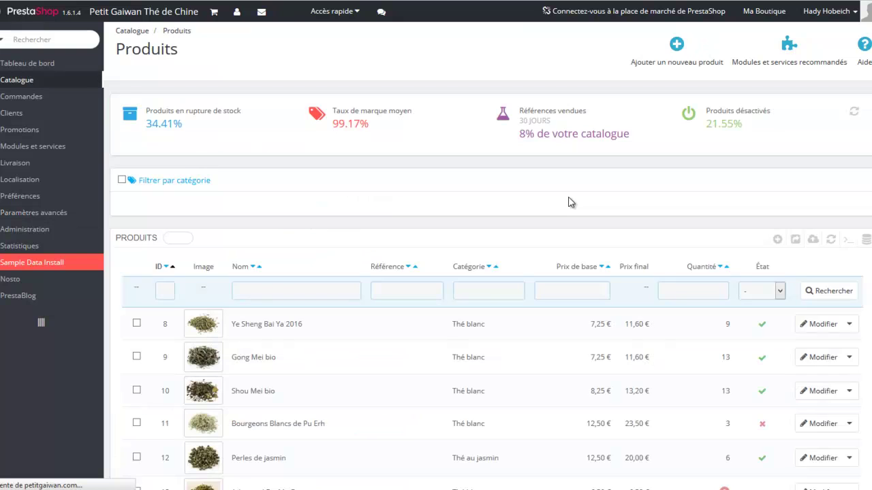
pyautogui.click(672, 60)
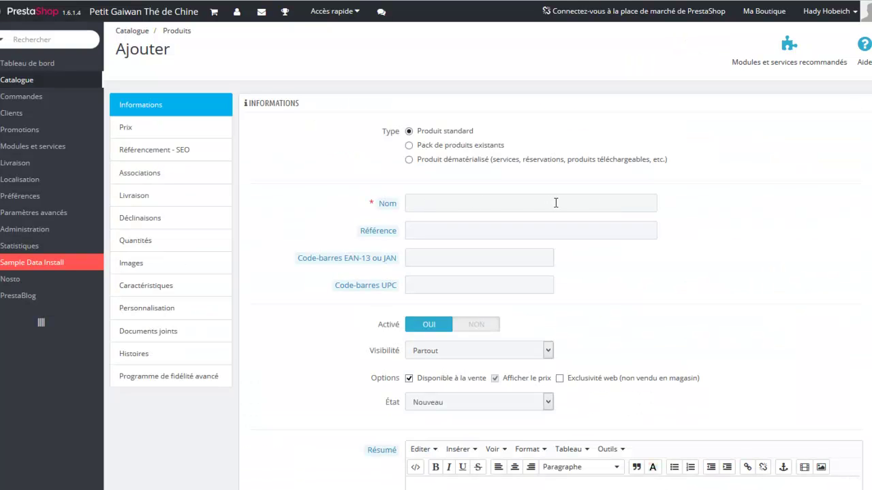
pyautogui.scroll(-5, 703, 222)
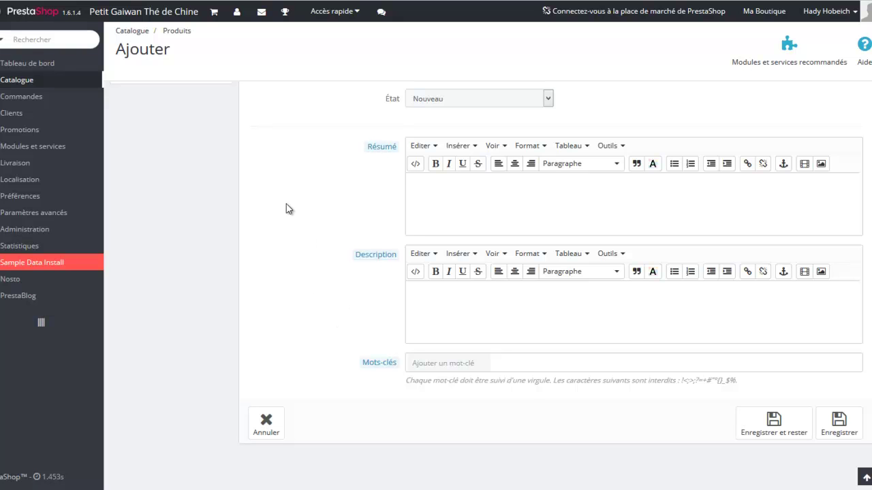
# Switch to the PowerPoint presentation and go back to the "VIDEOS & TUTOS" slide
pyautogui.moveTo(68, 197)
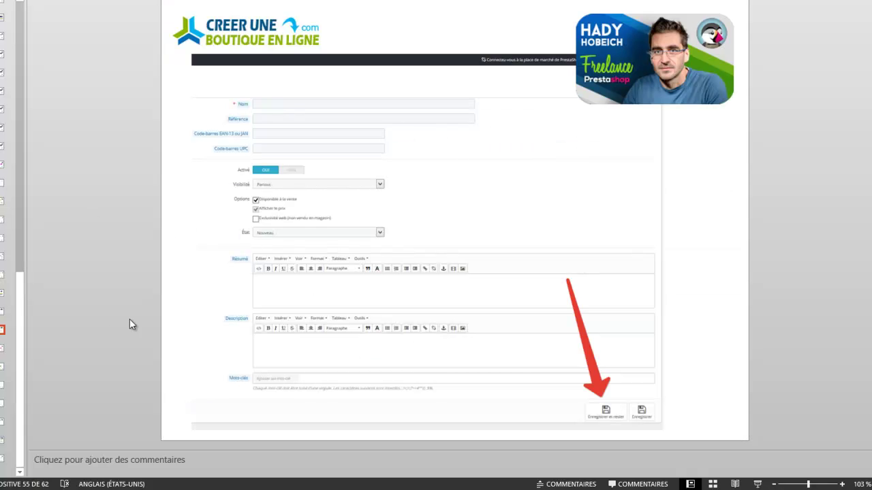
pyautogui.click(2, 314)
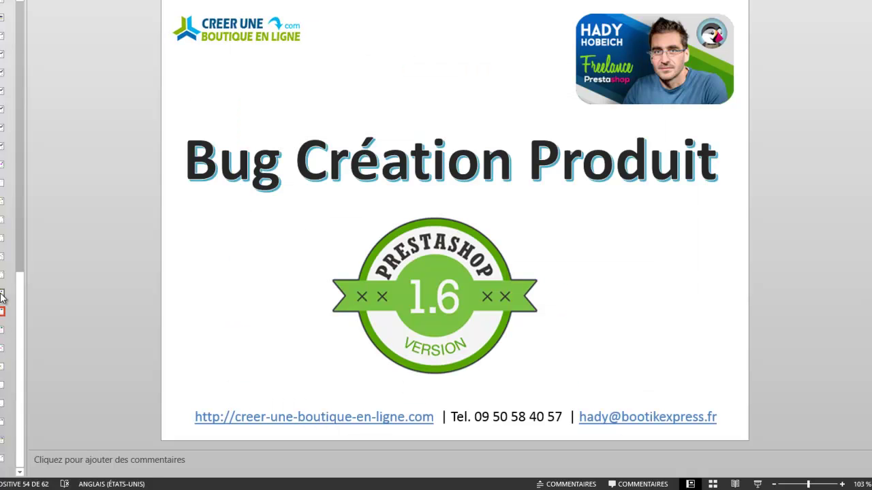
pyautogui.click(3, 294)
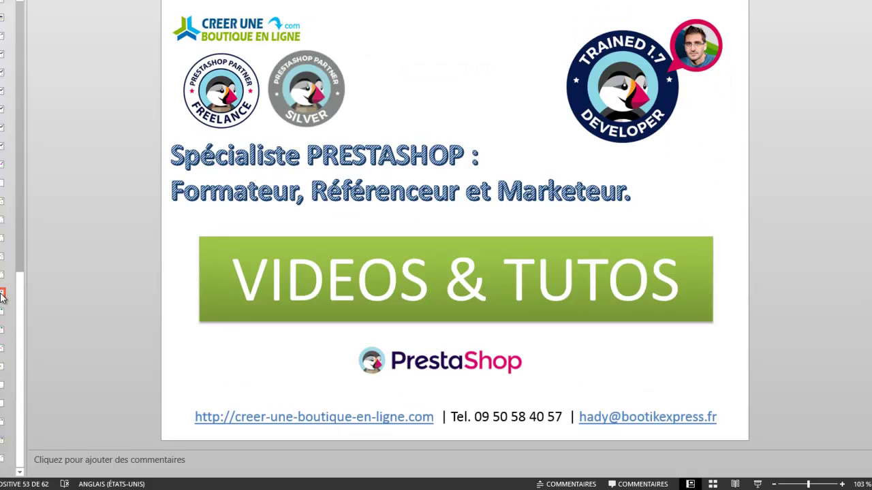